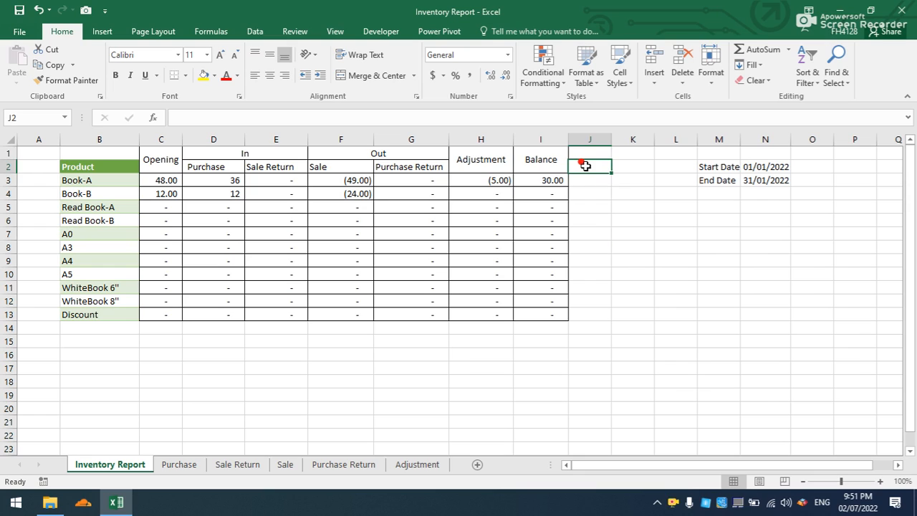
Enter the header "BD-CPU" in cell J1, beside the Balance column
click(587, 154)
text(BDCPU)
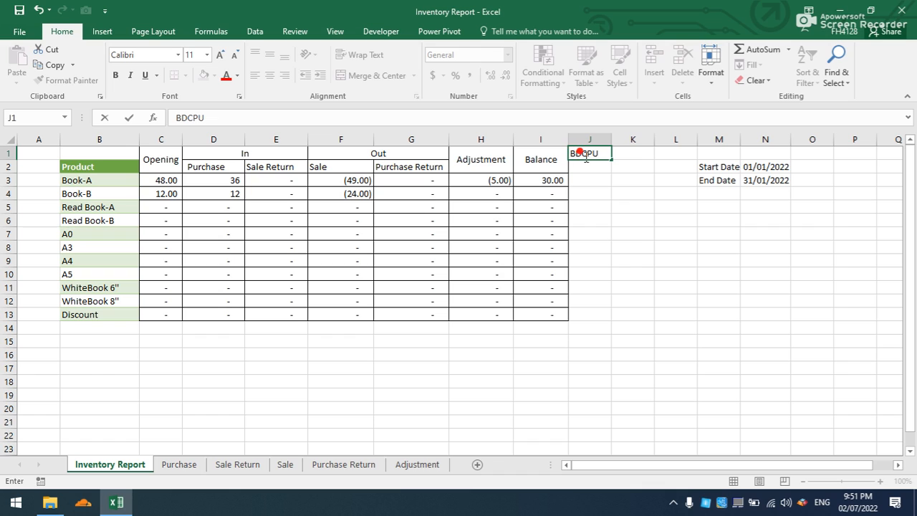
click(582, 153)
text(-)
click(589, 180)
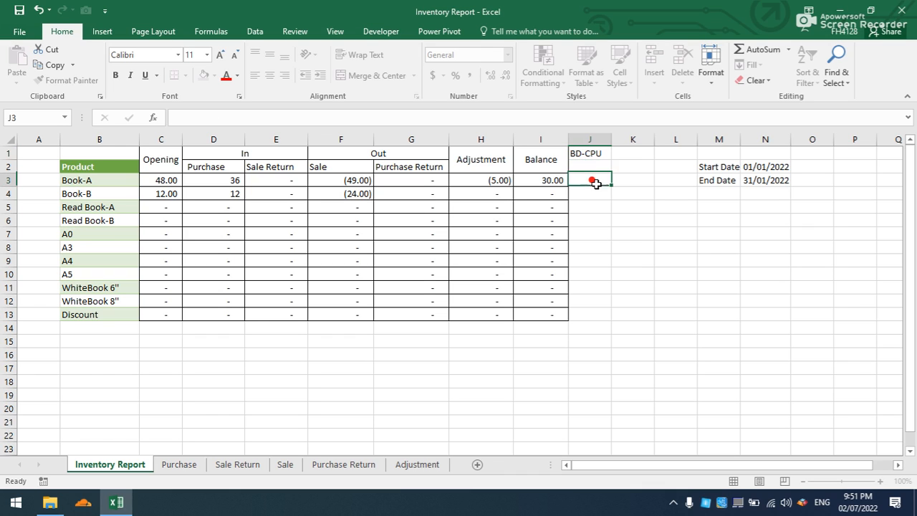
Copy the Book-A opening formula text from C3 into J3 without shifting its references
click(586, 165)
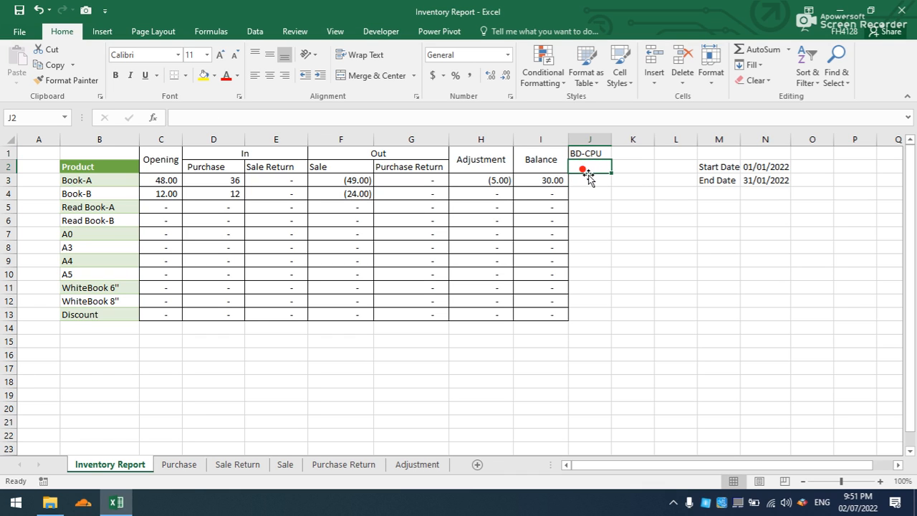
click(588, 180)
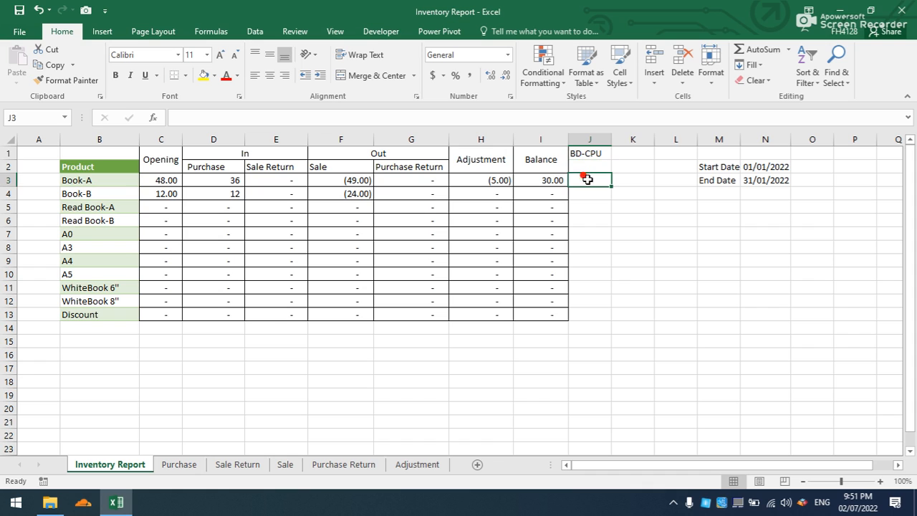
click(164, 179)
drag(749, 119, 177, 122)
key(ctrl+c)
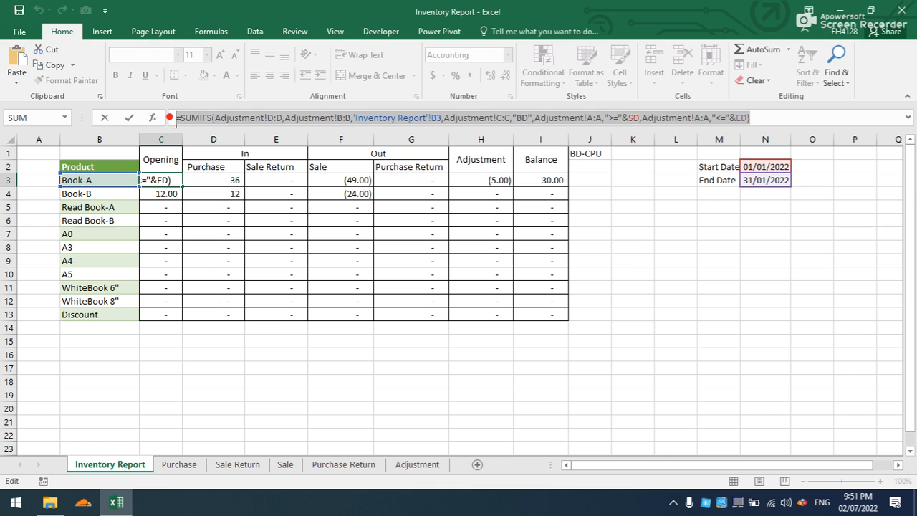
key(Return)
click(579, 179)
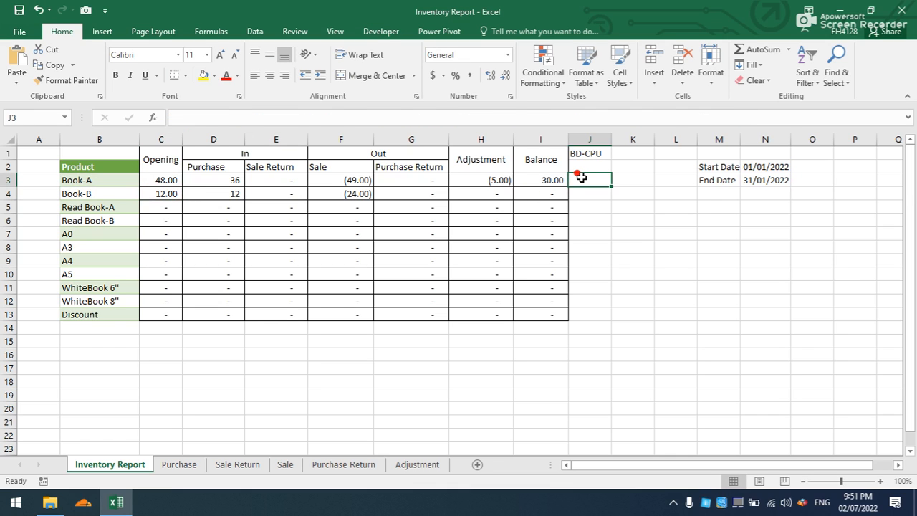
key(ctrl+v)
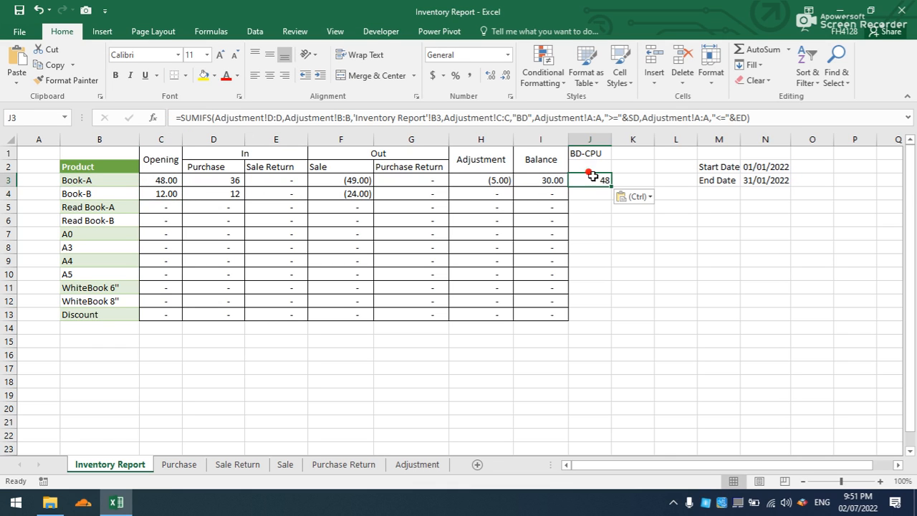
click(276, 117)
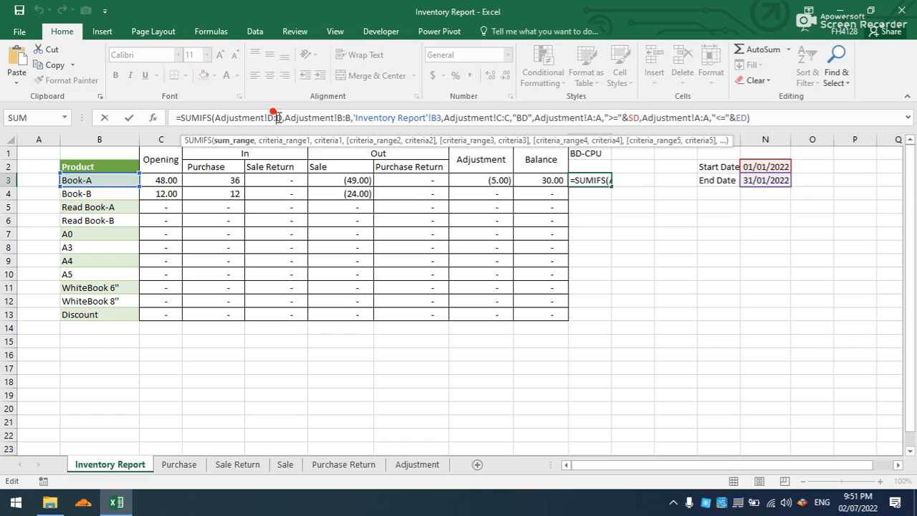
click(416, 464)
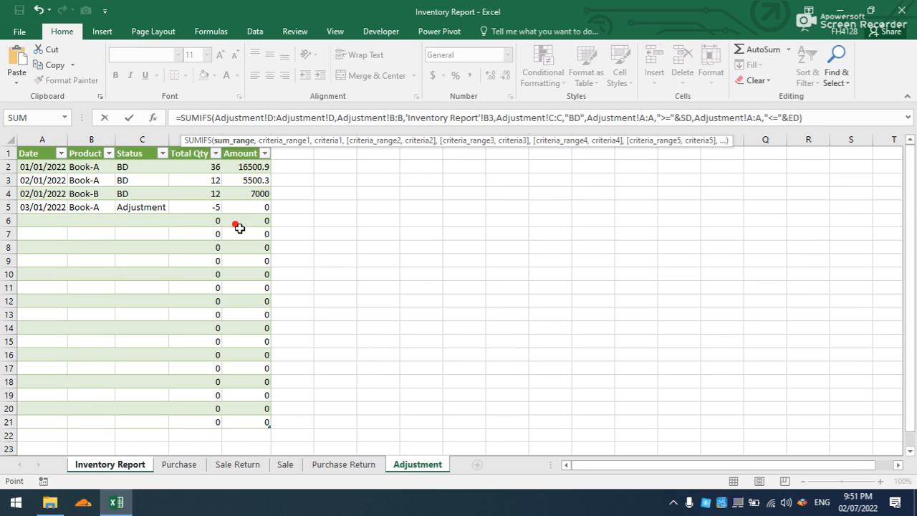
click(272, 117)
key(Return)
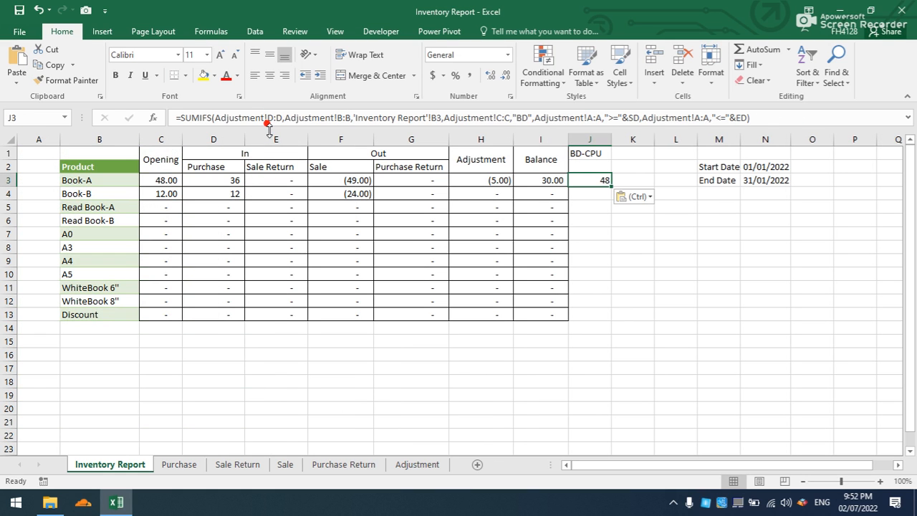
Change the SUMIFS sum range in J3 to the Amount column, Adjustment!E:E, and check it against Book-A's BD amounts
click(423, 464)
click(227, 139)
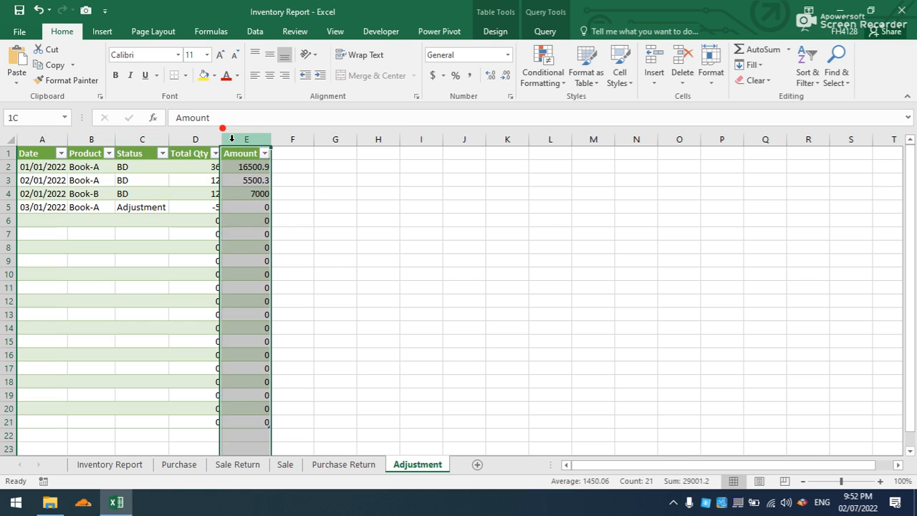
click(118, 464)
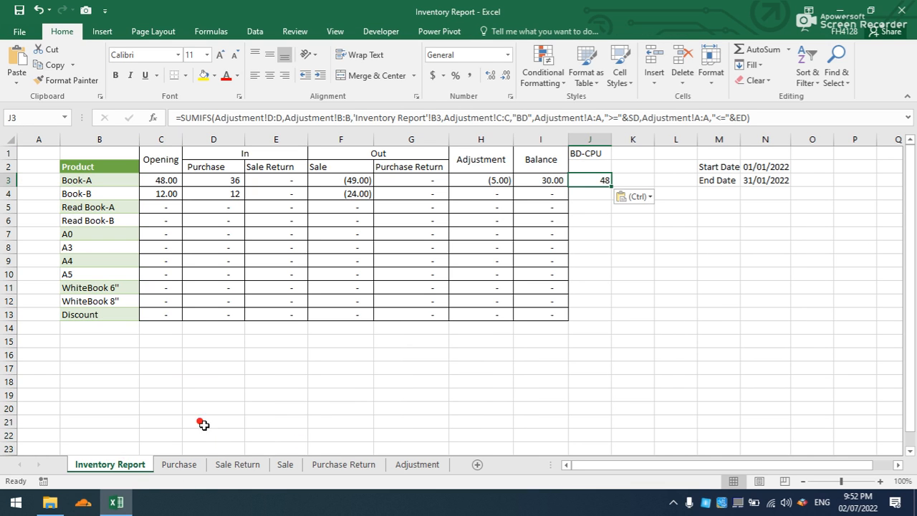
click(282, 118)
key(BackSpace)
key(BackSpace)
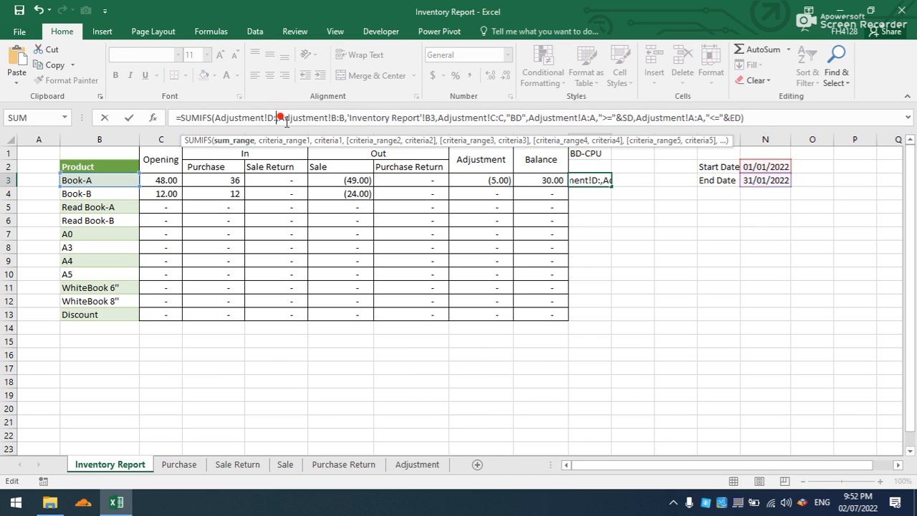
key(BackSpace)
text(E)
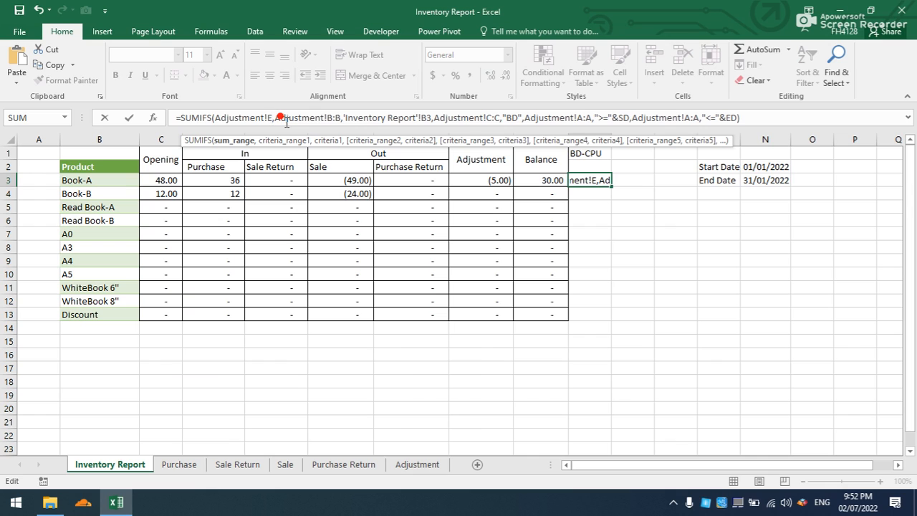
text(:E)
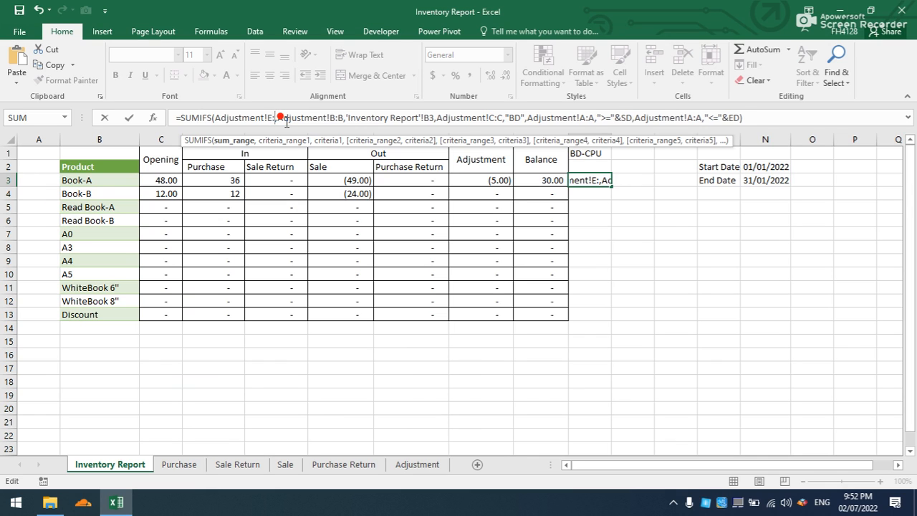
key(Return)
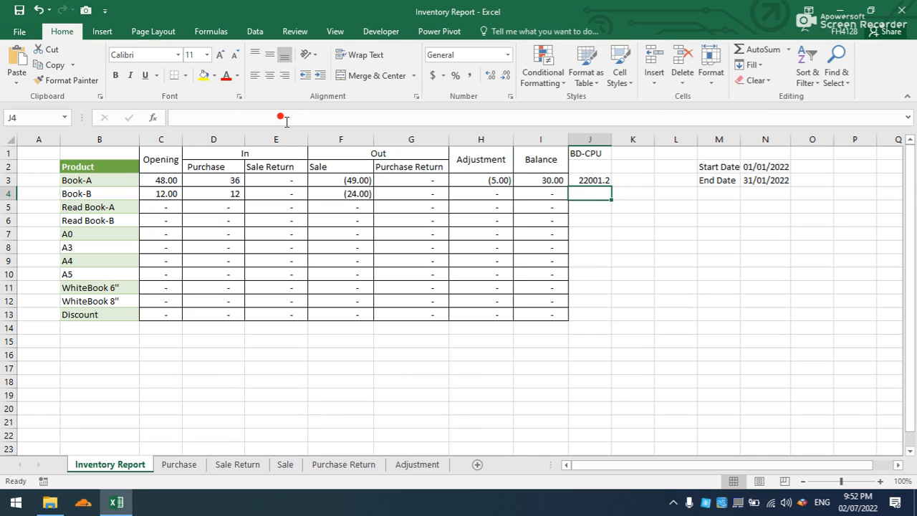
click(419, 464)
drag(246, 167, 250, 178)
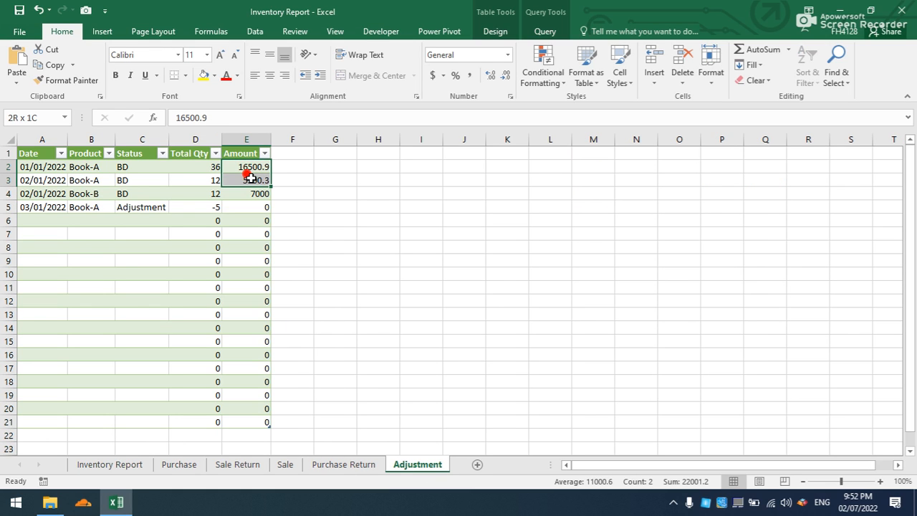
click(123, 464)
Divide the SUMIFS result in J3 by Book-A's opening quantity in C3
click(593, 180)
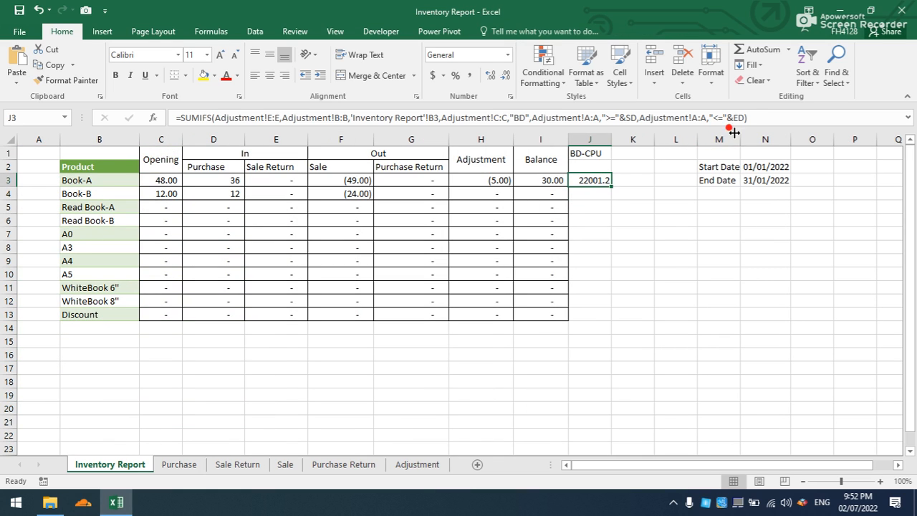
click(756, 117)
text(/)
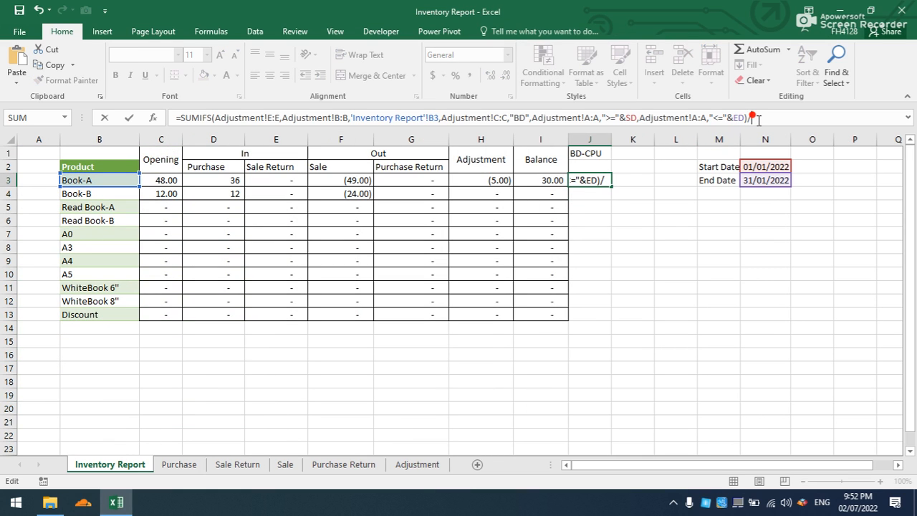
click(164, 180)
key(Return)
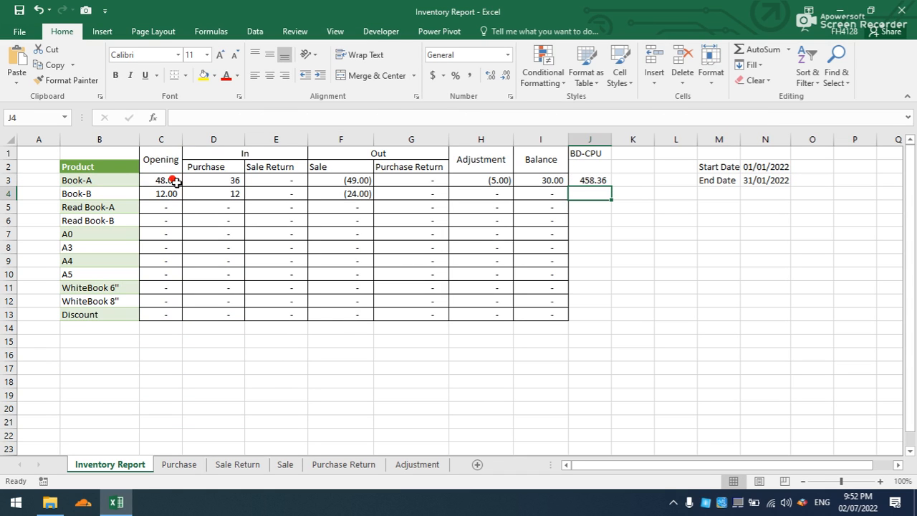
Remove the division by C3 from the end of the formula in J3
click(587, 181)
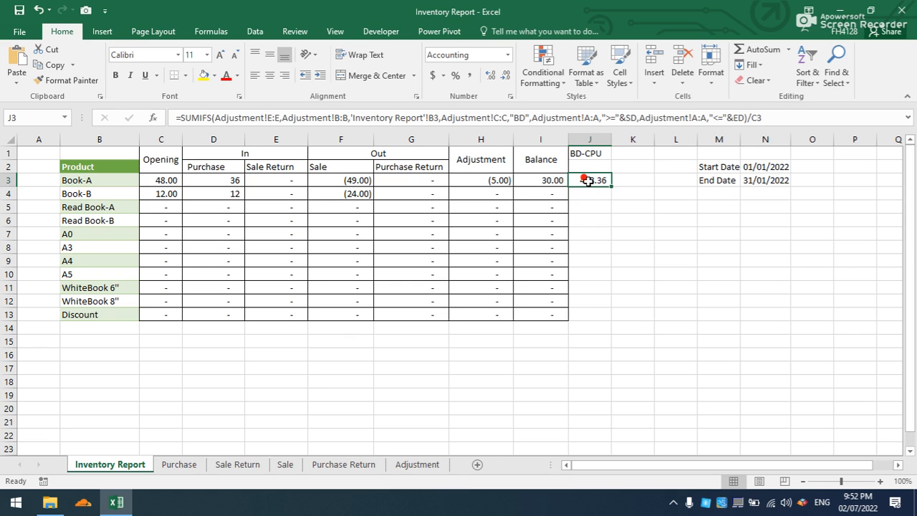
click(786, 119)
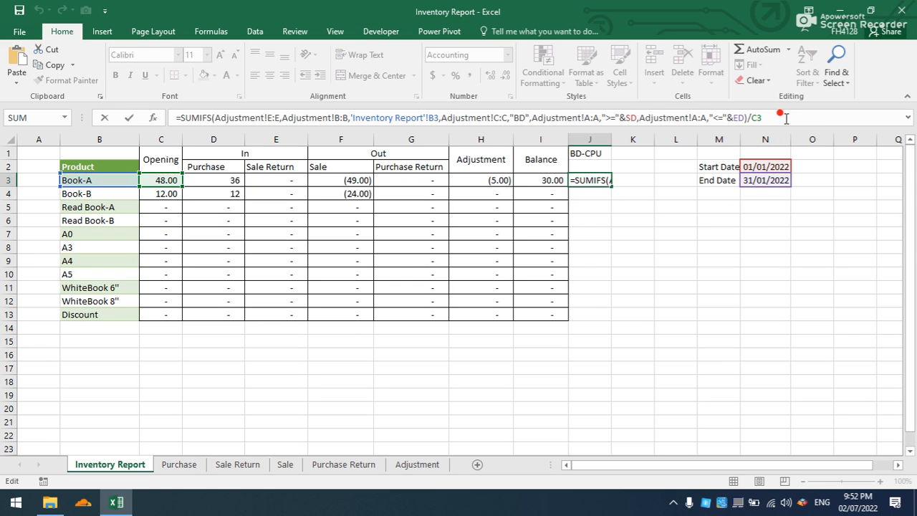
key(BackSpace)
key(BackSpace)
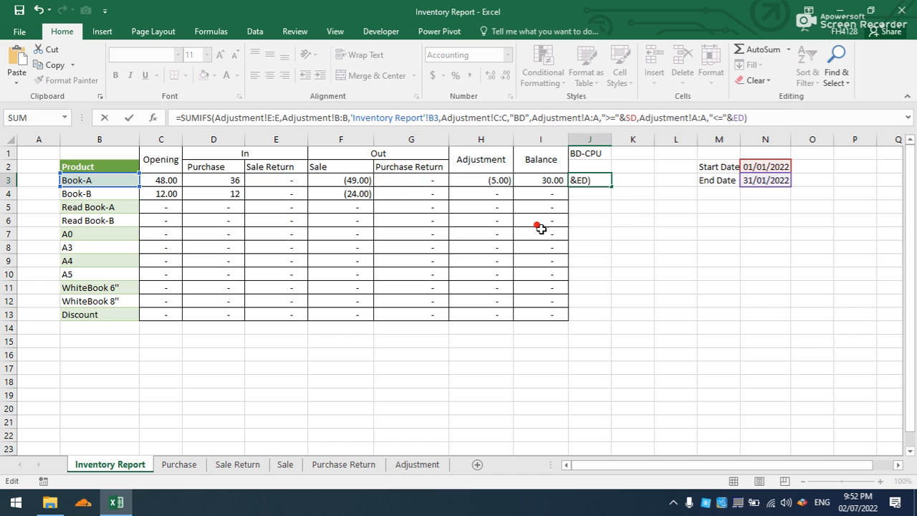
click(601, 206)
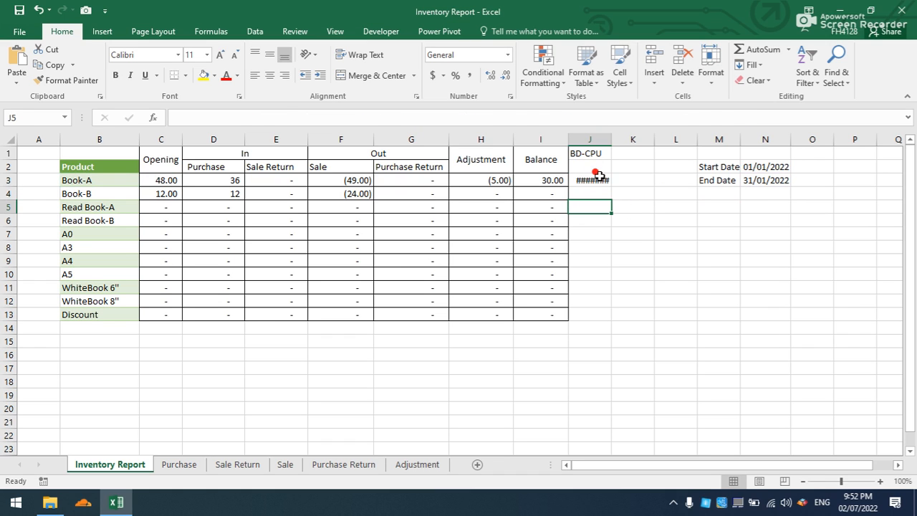
Widen column J so that the Book-A opening value fits in its cell
click(593, 180)
drag(614, 139, 615, 140)
double_click(622, 140)
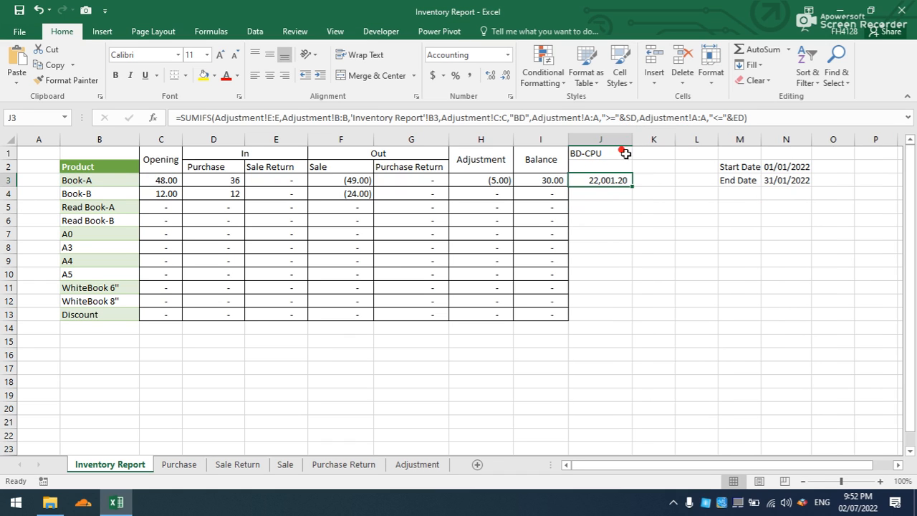
Write "Opening Value + Purchase Value" in E16 and put a bottom border under E16:F16
click(191, 180)
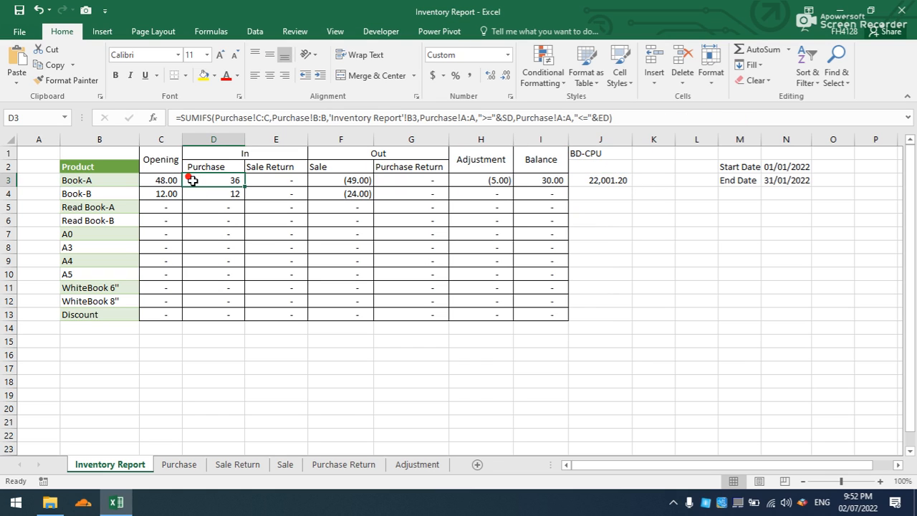
click(253, 354)
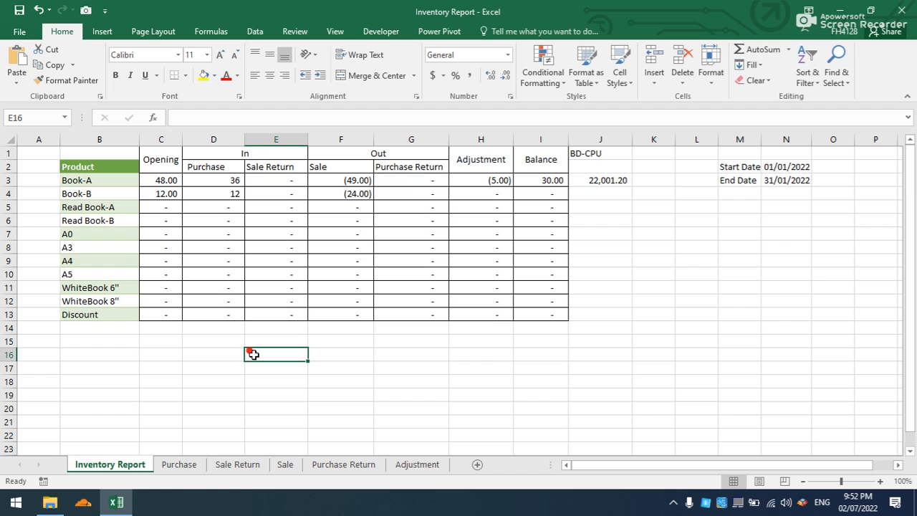
text(Opening Value + Purchase Value)
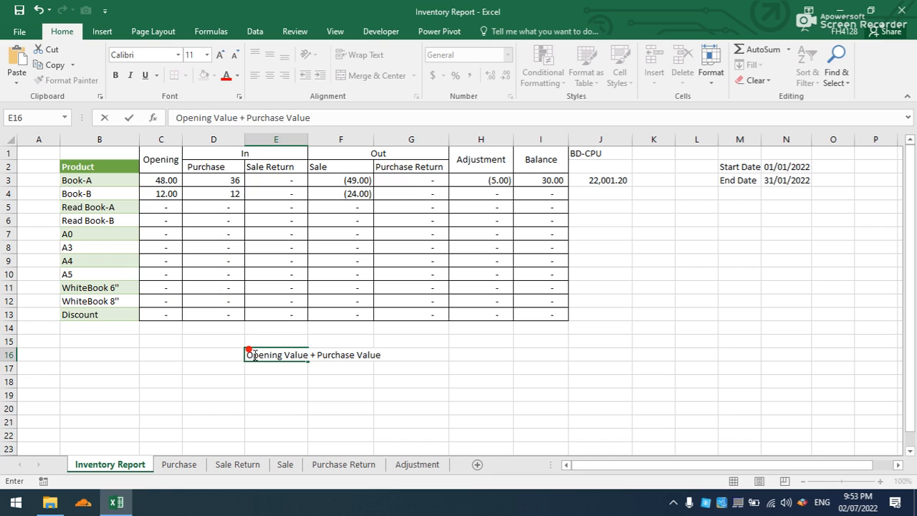
key(Return)
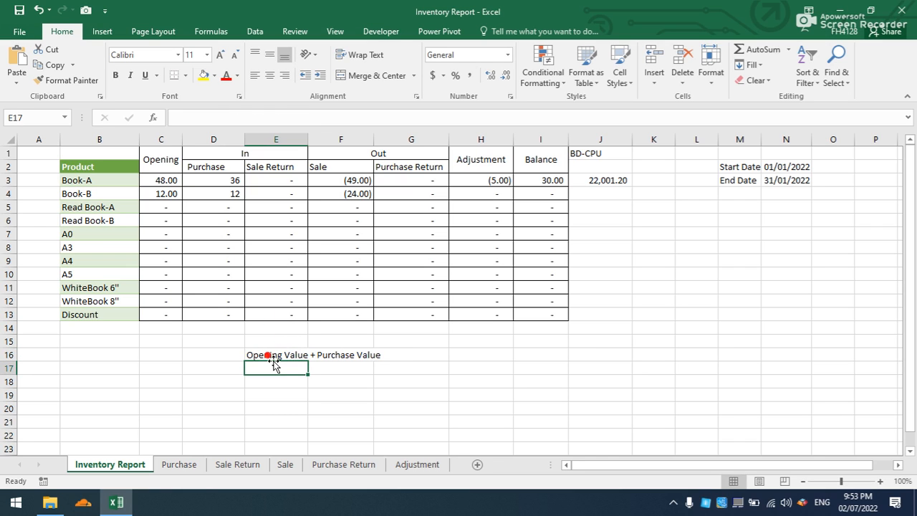
drag(260, 353, 335, 356)
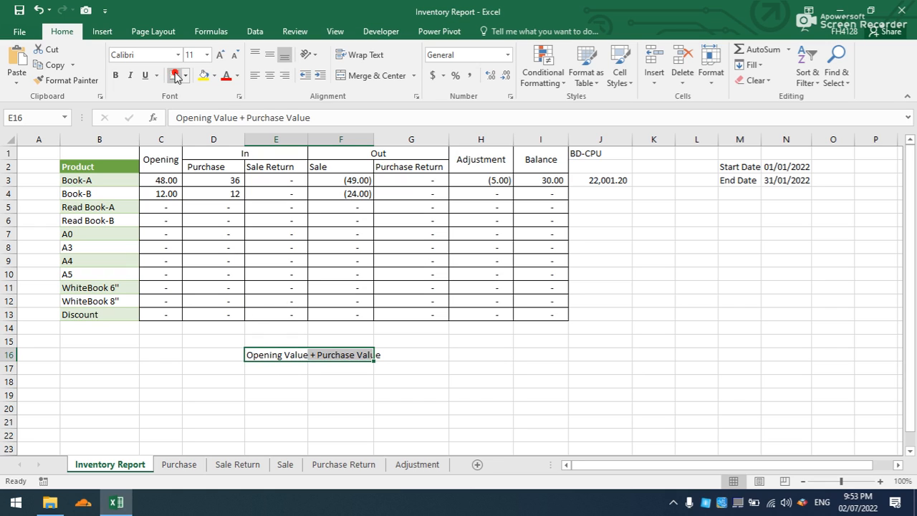
Write "Opening Qty + Purchase Qty" in E17 as the denominator below the border
click(273, 370)
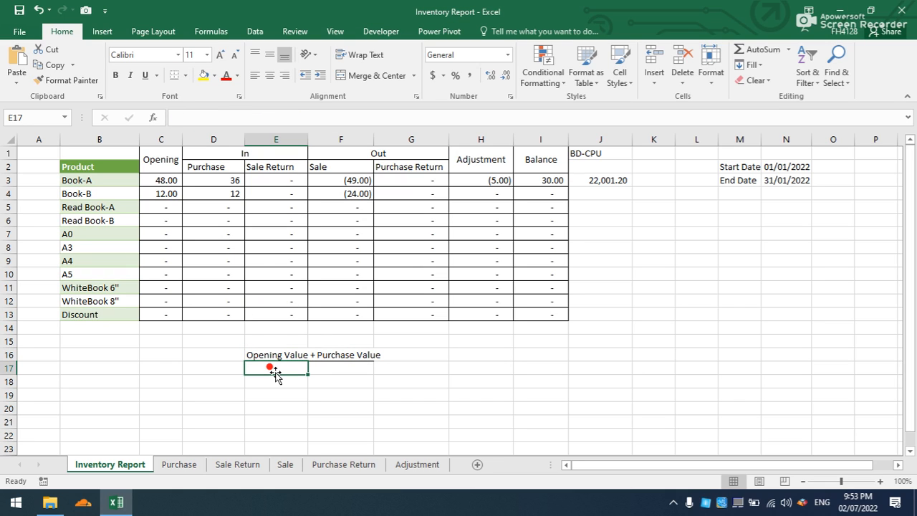
text(O)
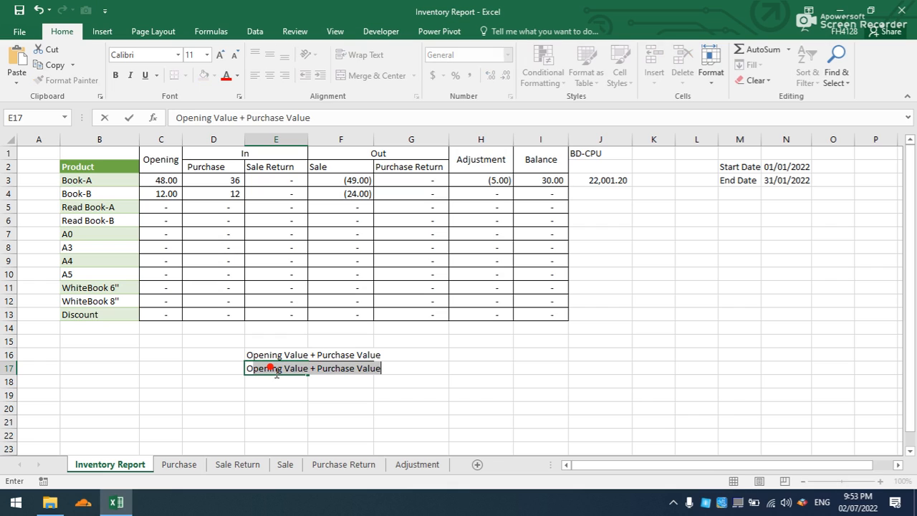
text(pening Qty + Purchase Qty)
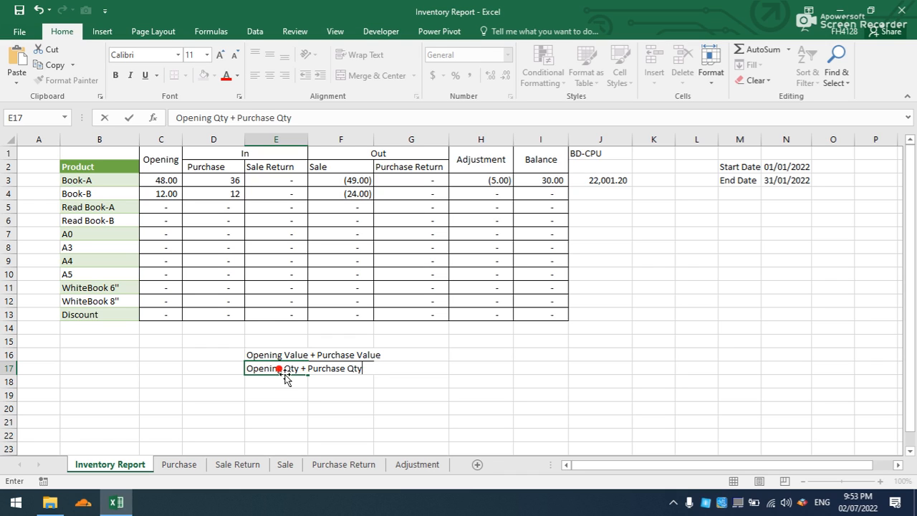
key(Return)
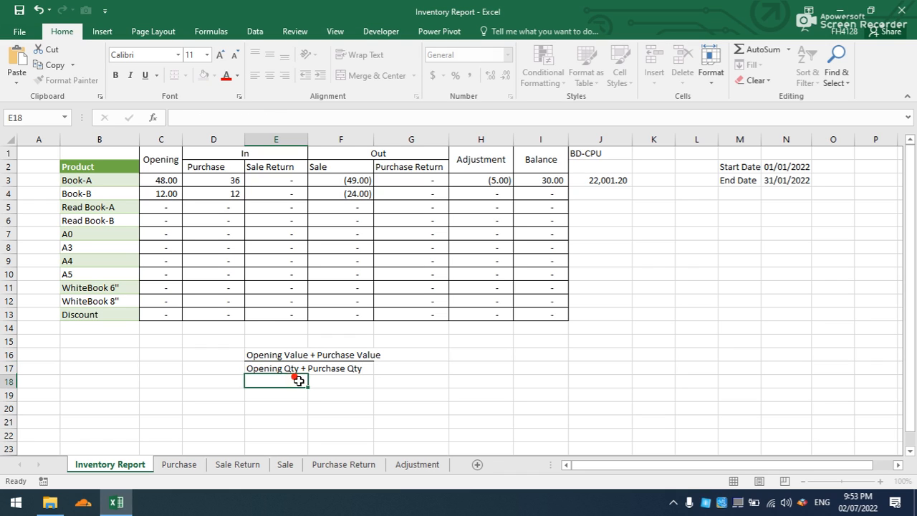
click(285, 370)
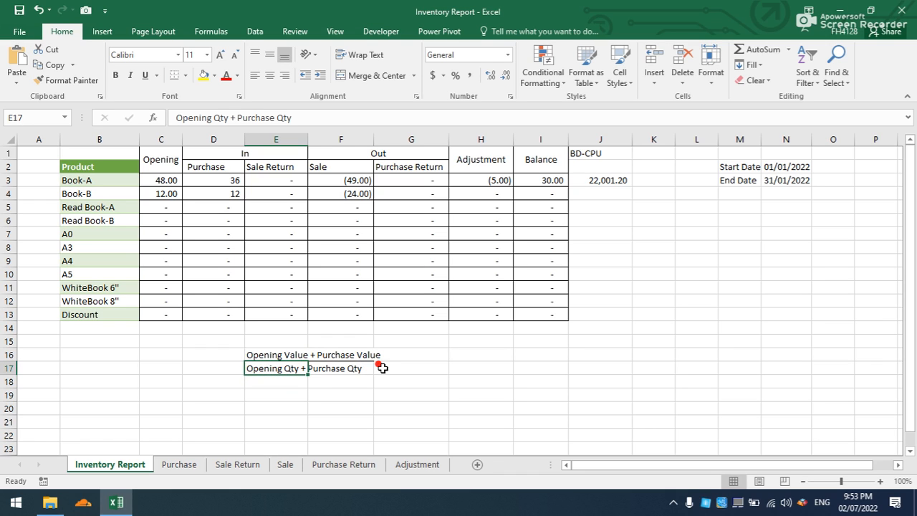
Write "WAC" in H16 next to the value-over-quantity formula
click(405, 366)
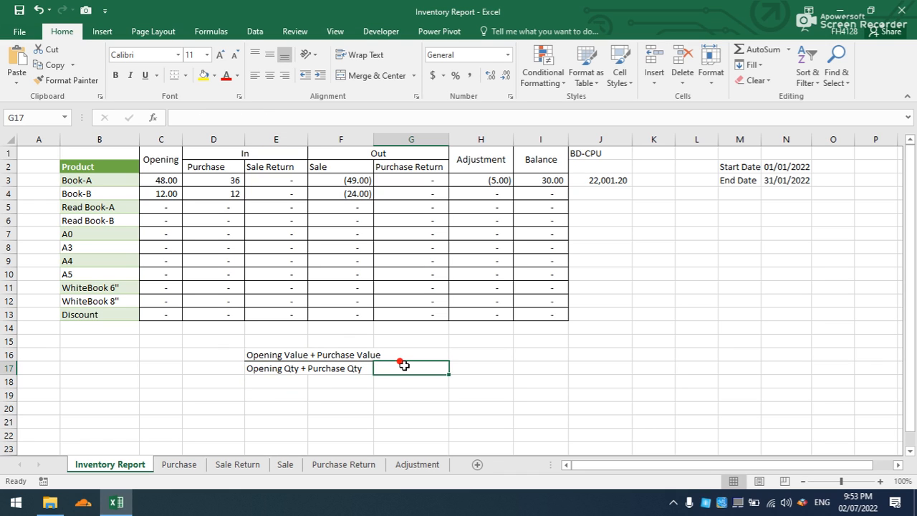
click(456, 355)
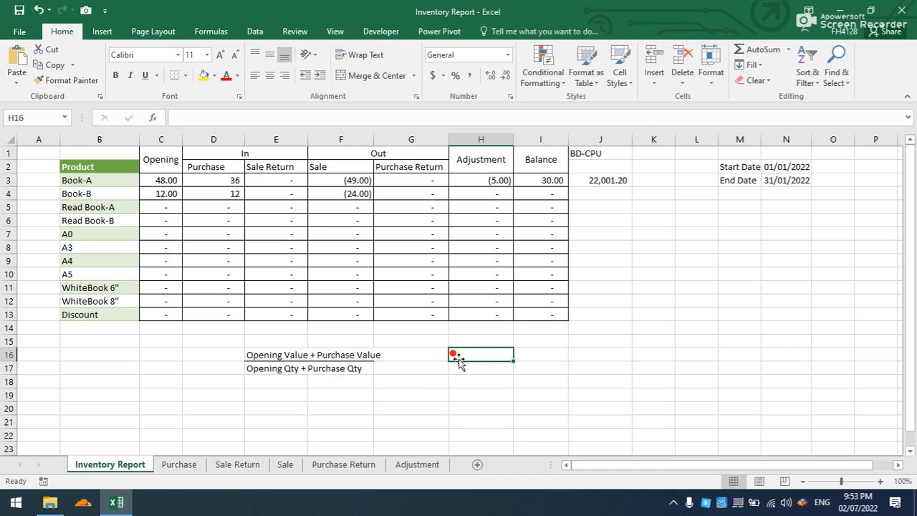
text(C)
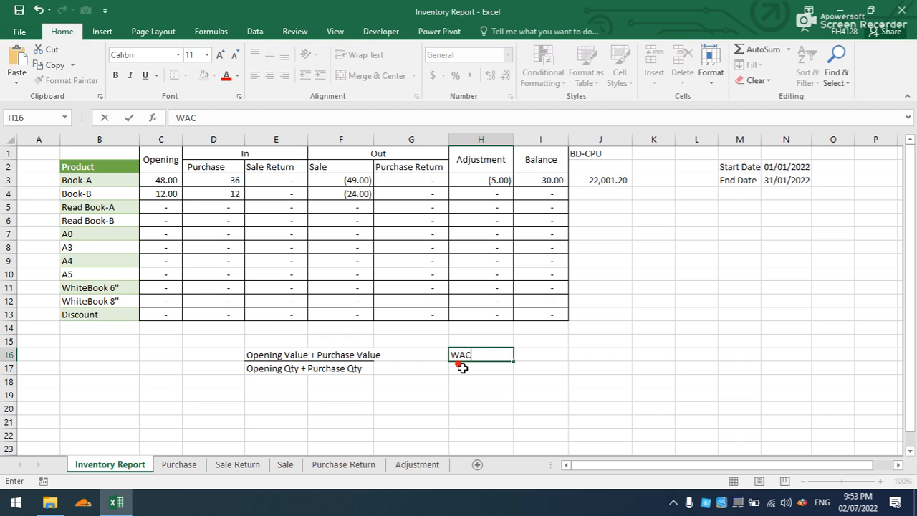
key(Return)
click(464, 354)
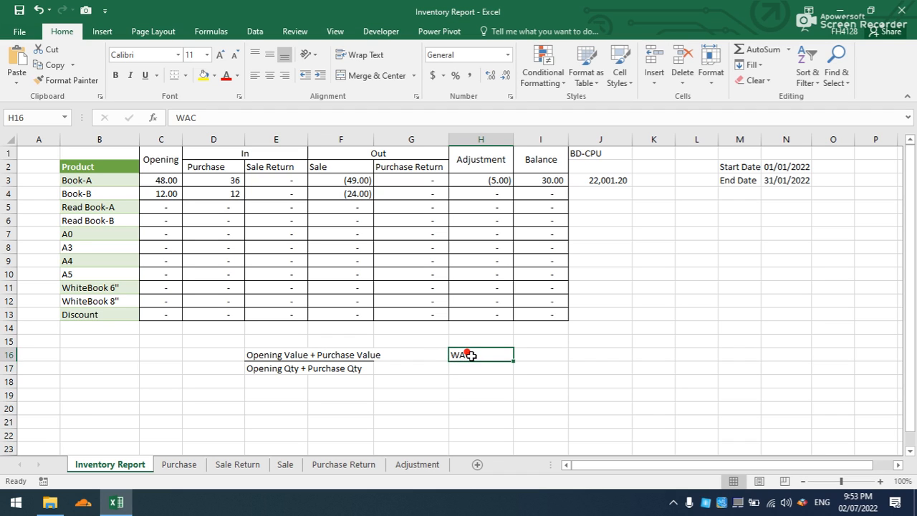
Copy the SUMIFS expression from the Book-A Purchase formula in D3, without its equals sign
click(536, 180)
click(639, 155)
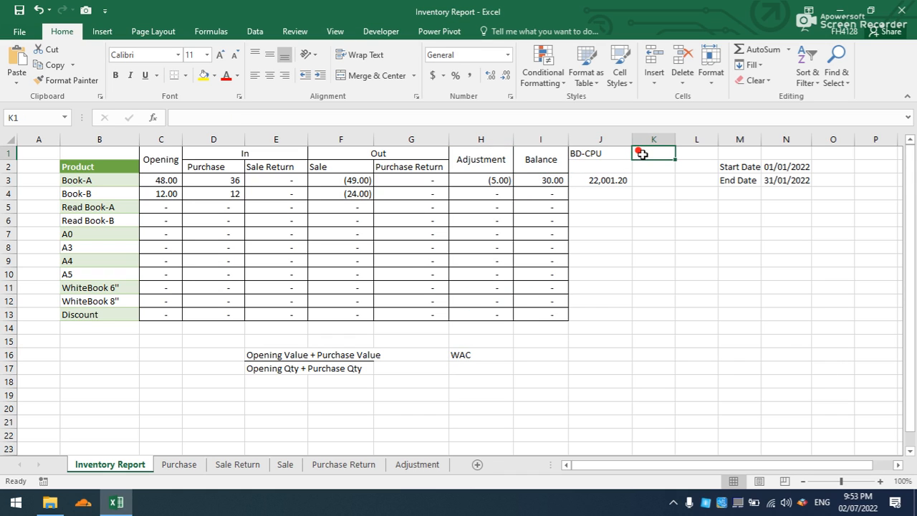
click(611, 179)
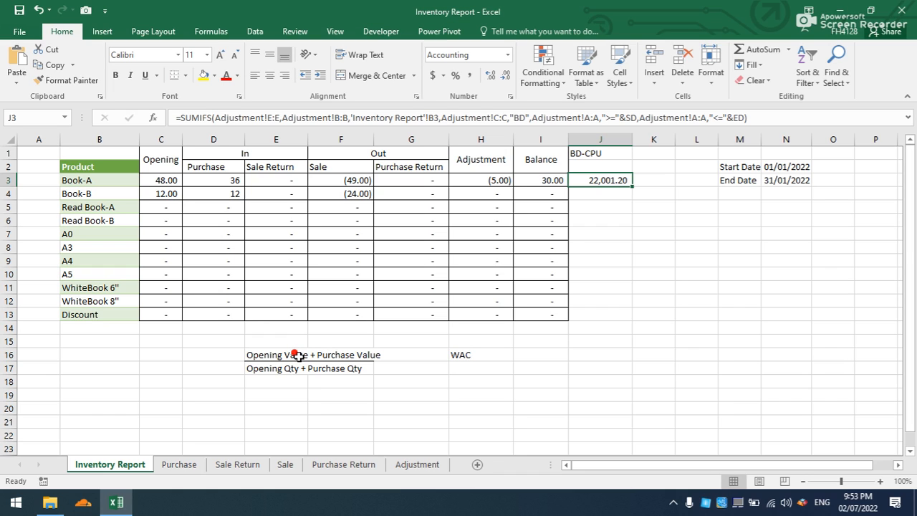
click(237, 180)
drag(175, 118, 234, 118)
drag(179, 118, 614, 118)
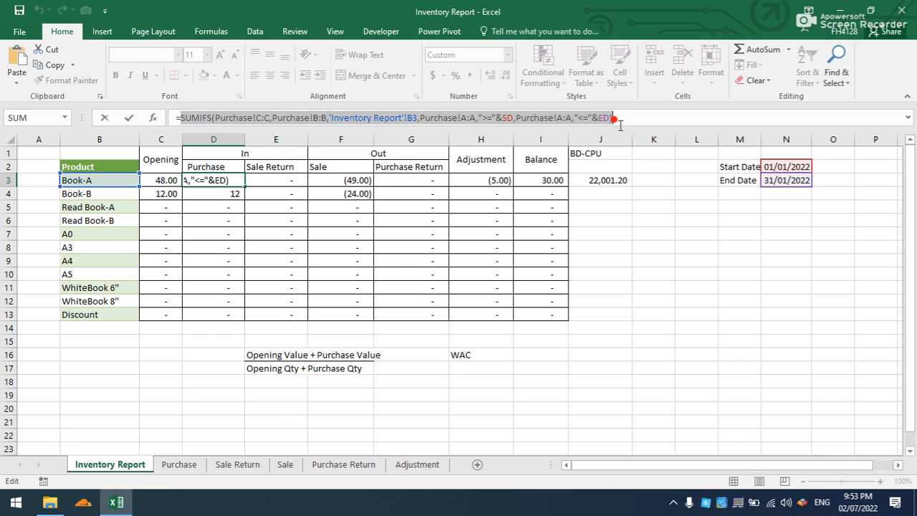
key(Escape)
Add the copied purchase SUMIFS to the end of the J3 formula with a plus sign
click(599, 172)
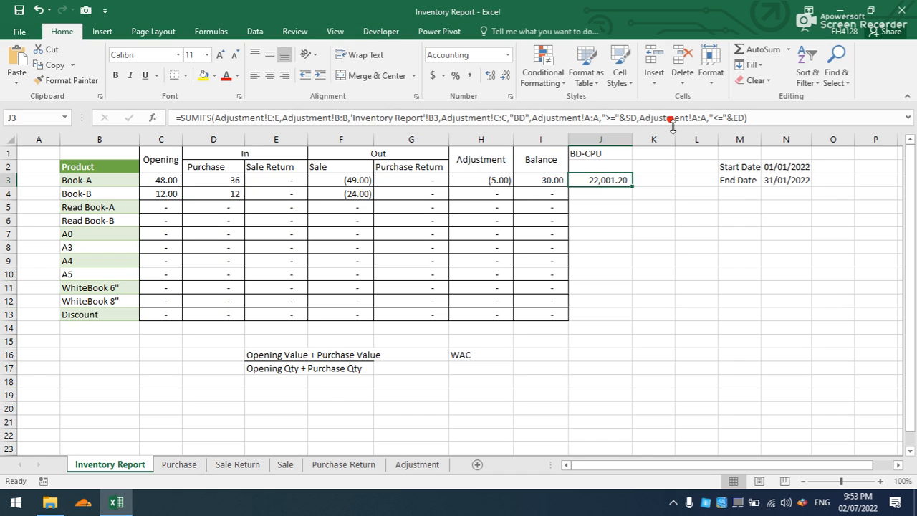
click(754, 119)
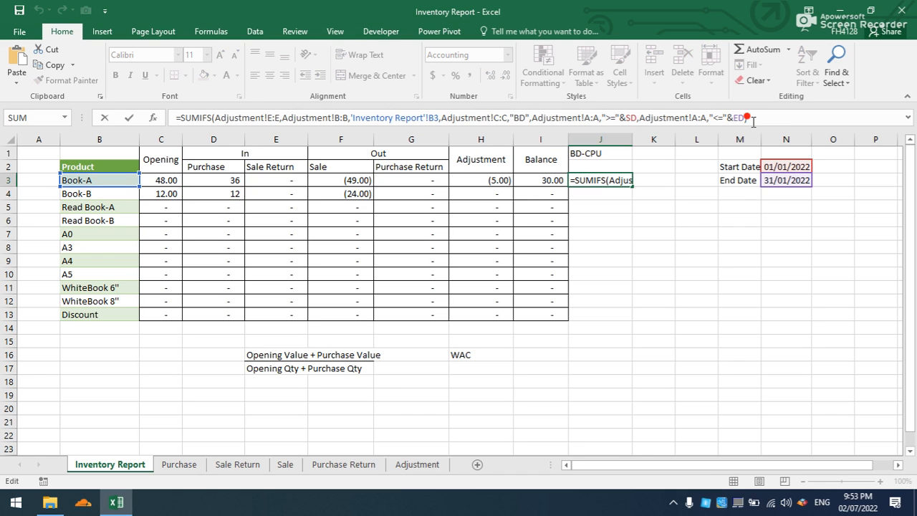
text(+)
key(ctrl+v)
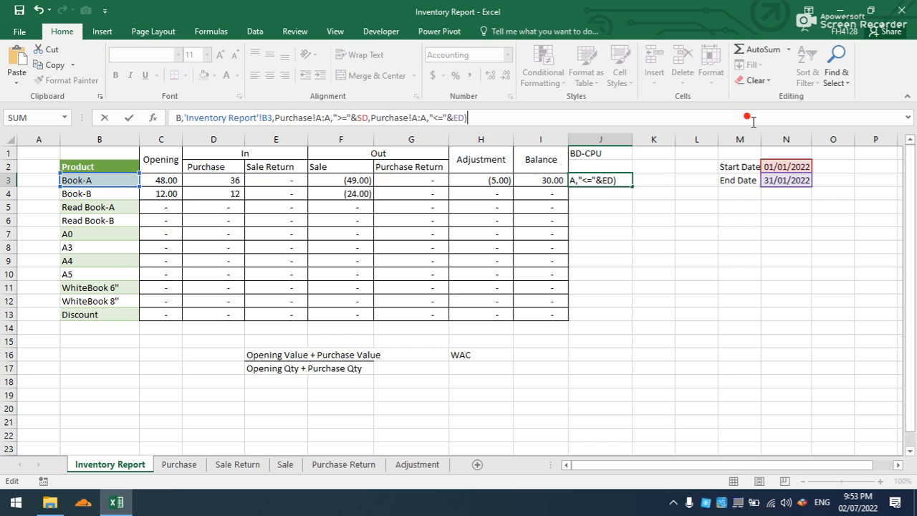
key(Return)
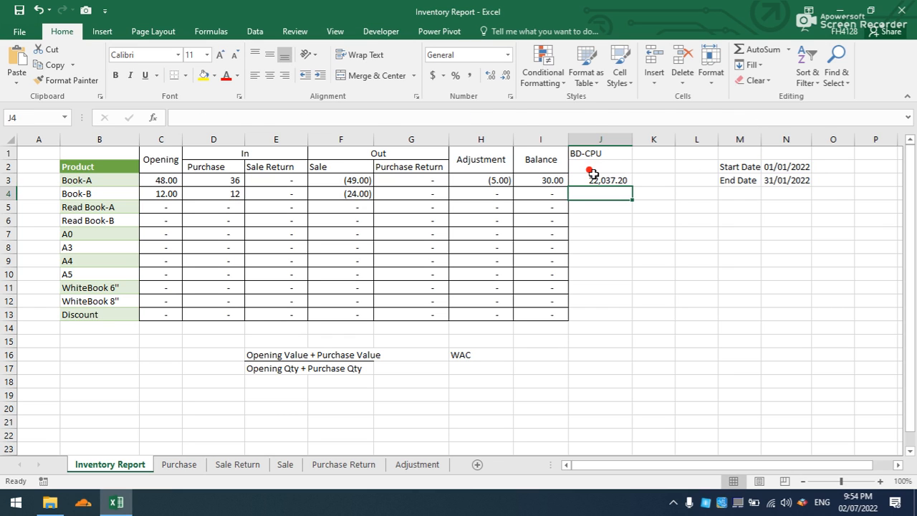
Show the full J3 formula and check which columns of the Purchase sheet hold quantity and amount
click(592, 177)
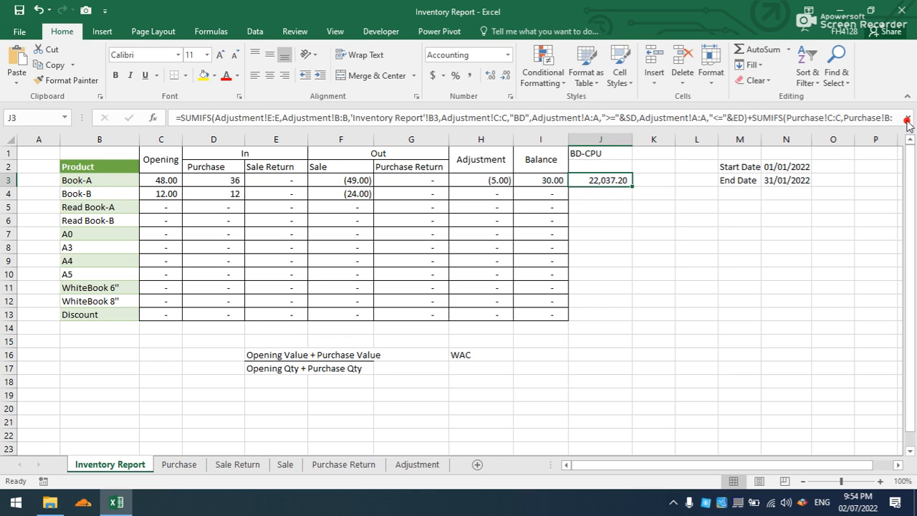
click(907, 118)
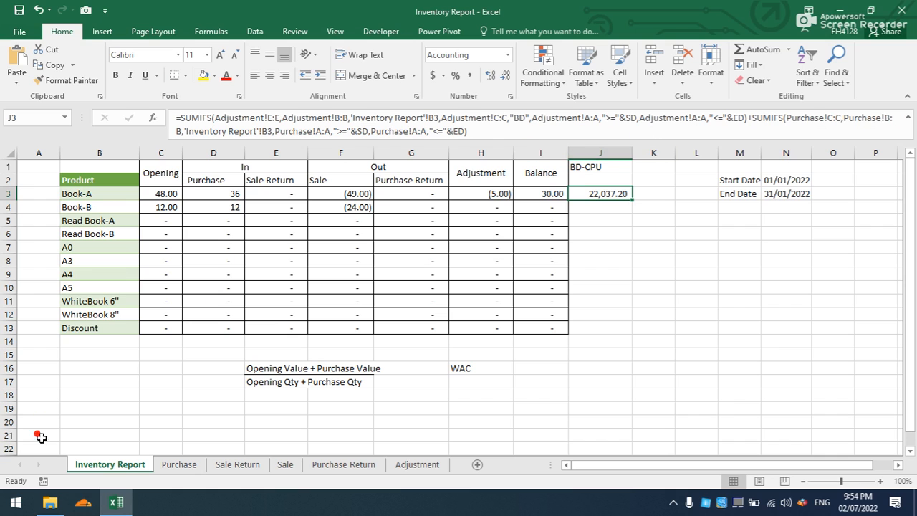
click(188, 462)
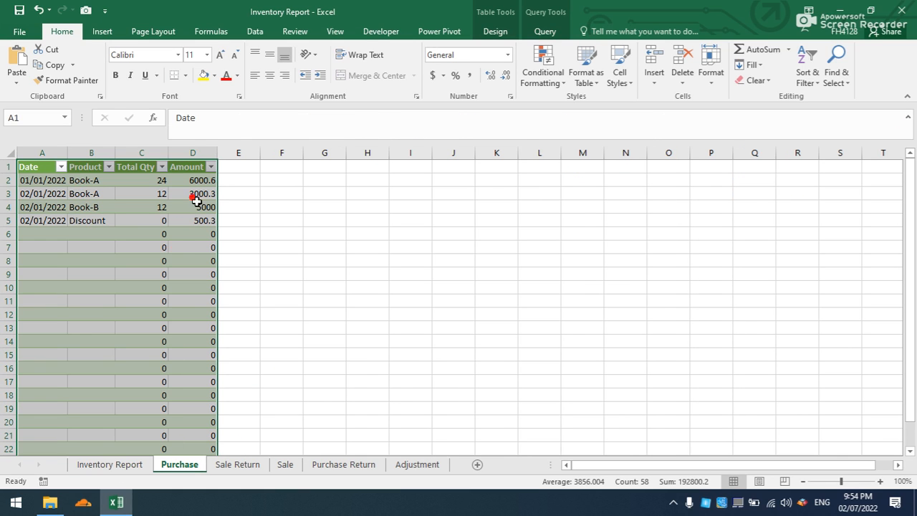
click(194, 153)
click(144, 153)
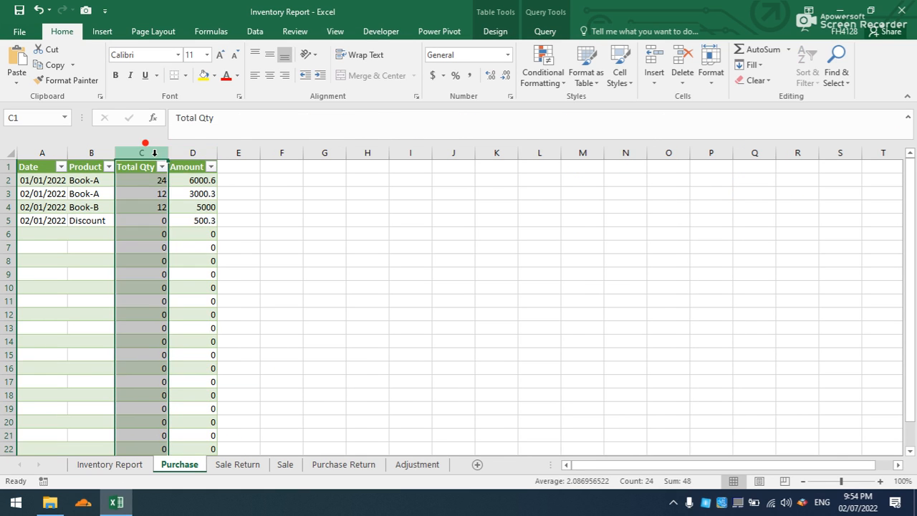
click(109, 465)
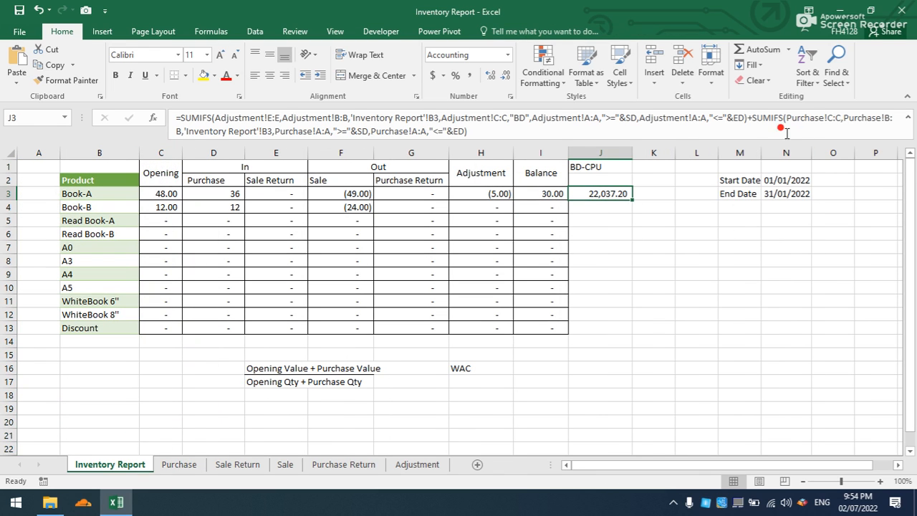
Change the sum range of the purchase SUMIFS in J3 to Purchase!D:D
click(831, 120)
key(BackSpace)
text(D)
key(BackSpace)
text(D)
key(Return)
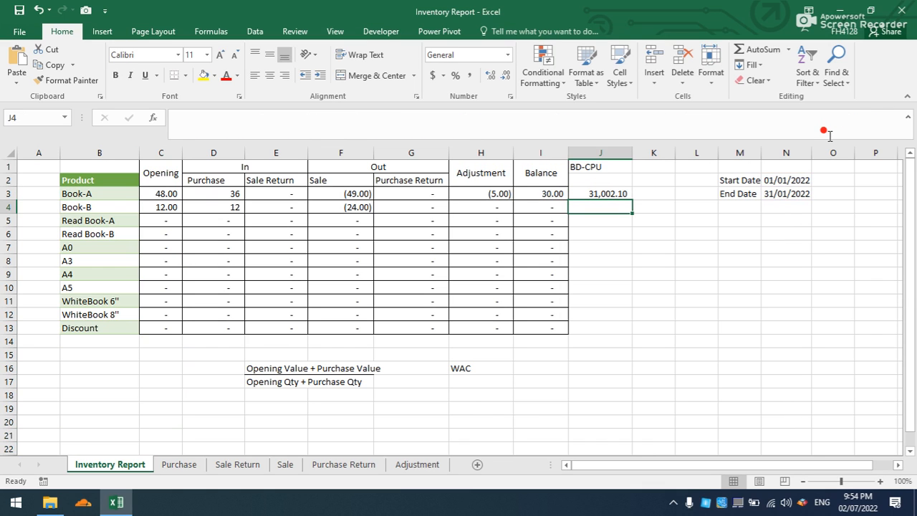
Enclose the sum of the two SUMIFS in the J3 formula in parentheses as the numerator
click(605, 194)
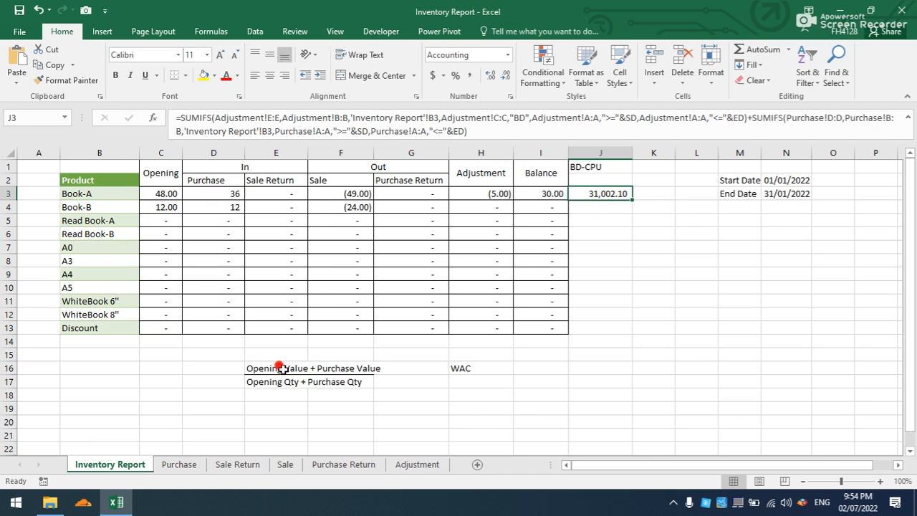
drag(283, 368, 324, 368)
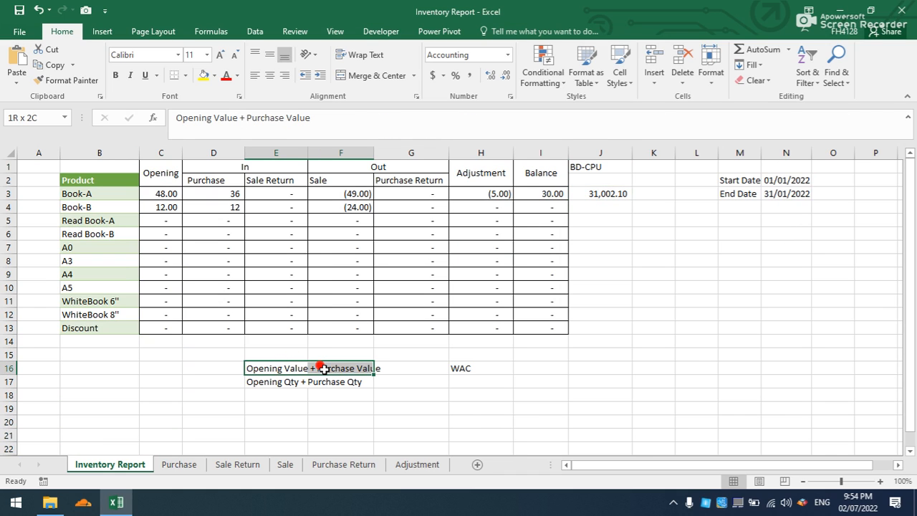
click(592, 193)
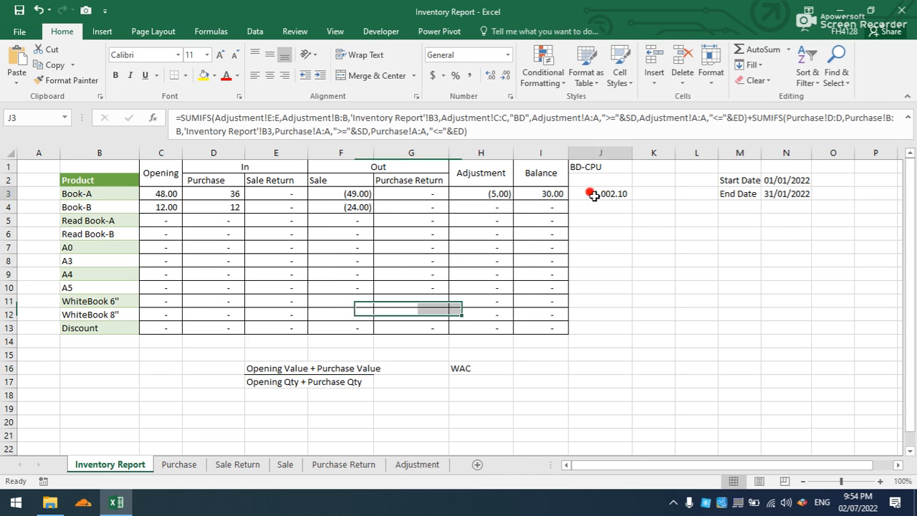
click(472, 134)
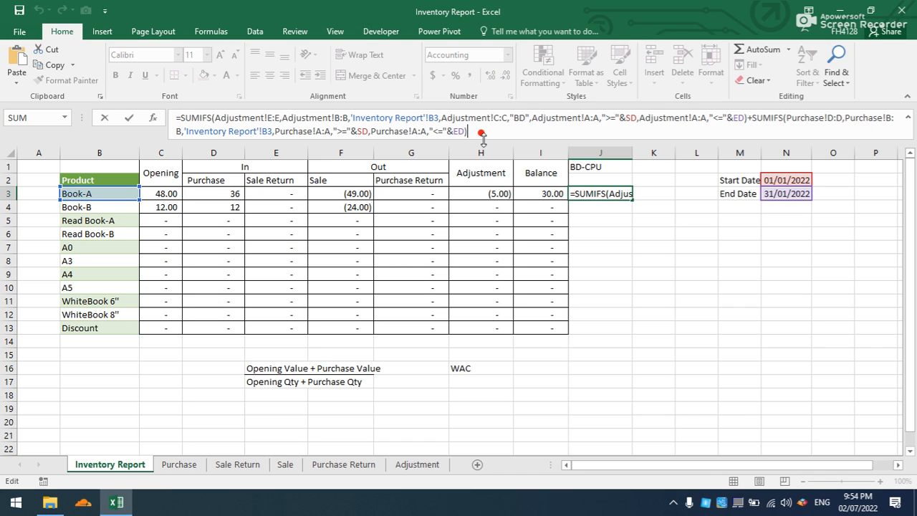
text())
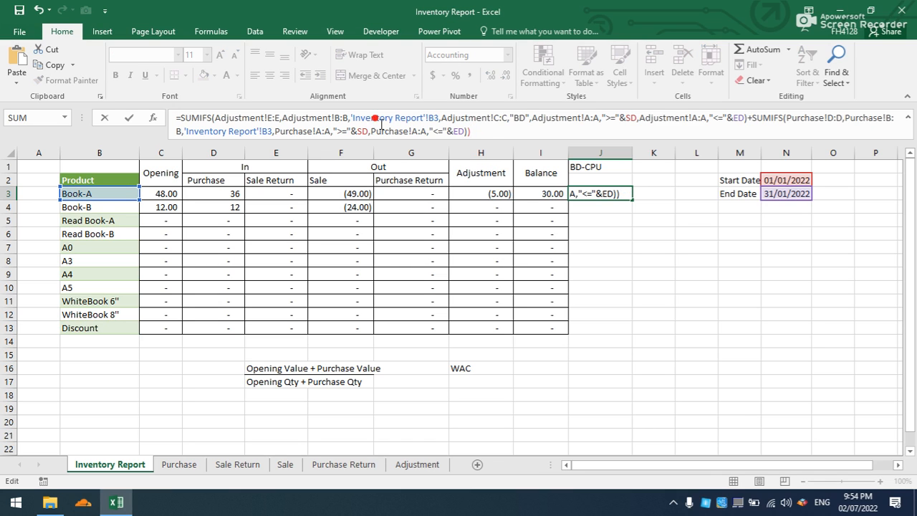
click(180, 117)
text(()
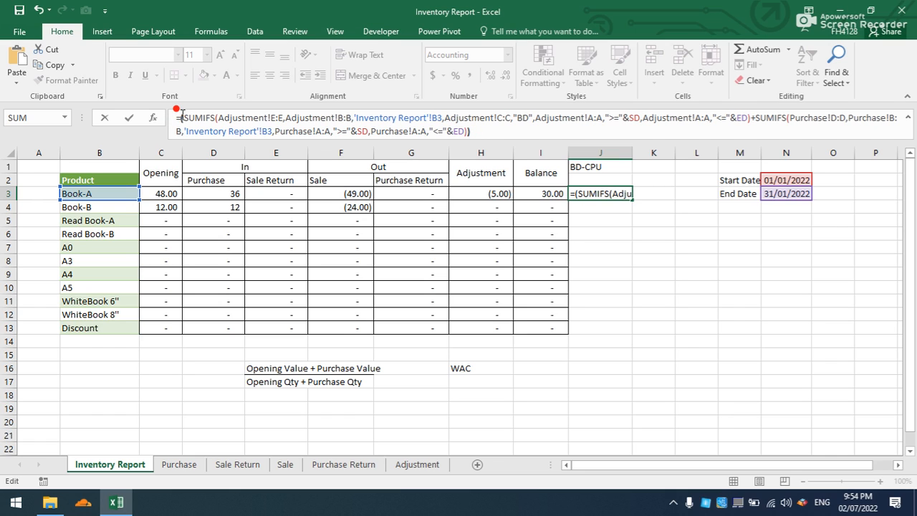
Divide the bracketed sum in J3 by (C3+D3), the opening plus purchase quantities
click(477, 134)
text(/)
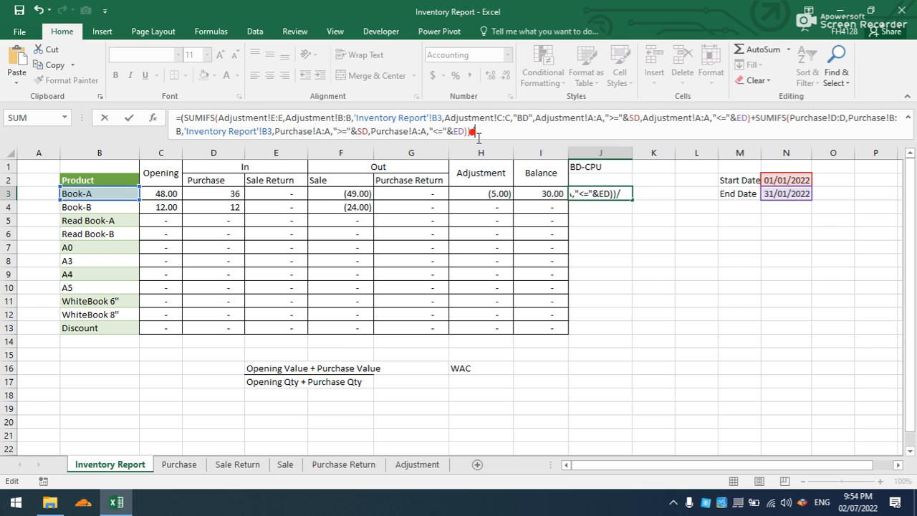
text(()
click(166, 195)
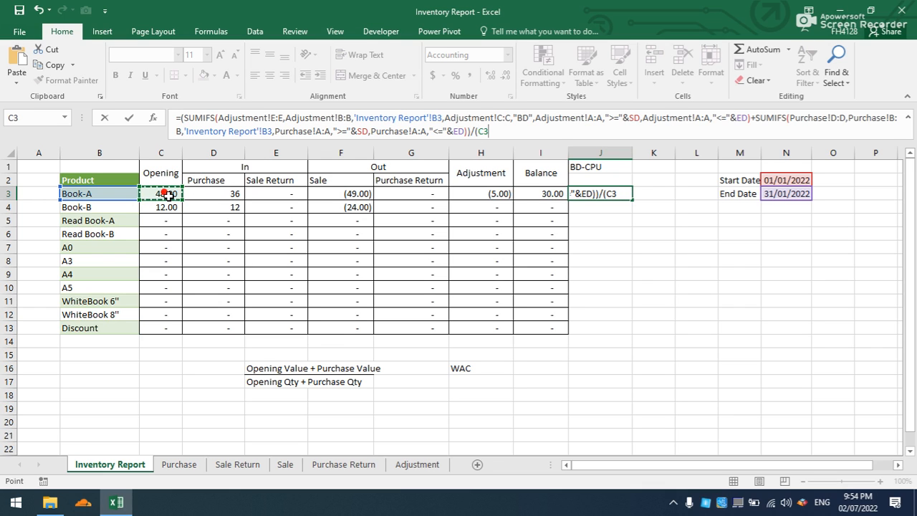
text(+)
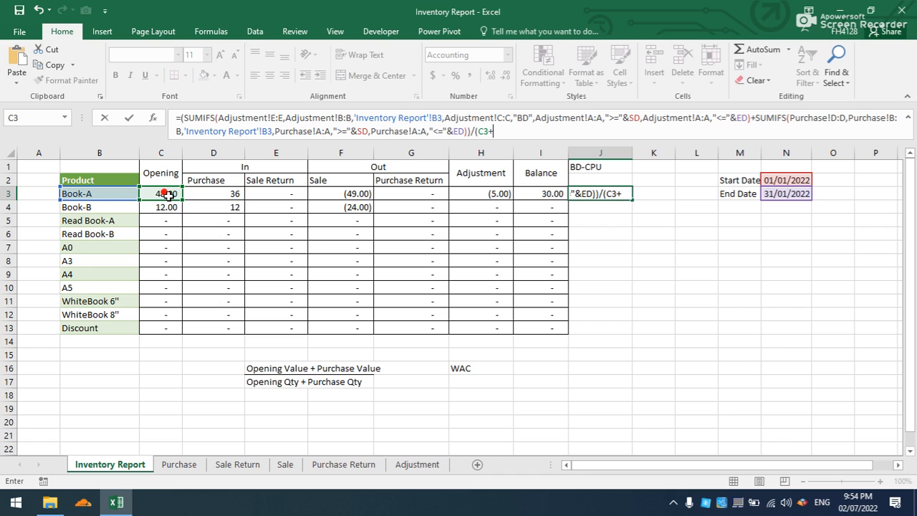
click(210, 195)
text())
key(Return)
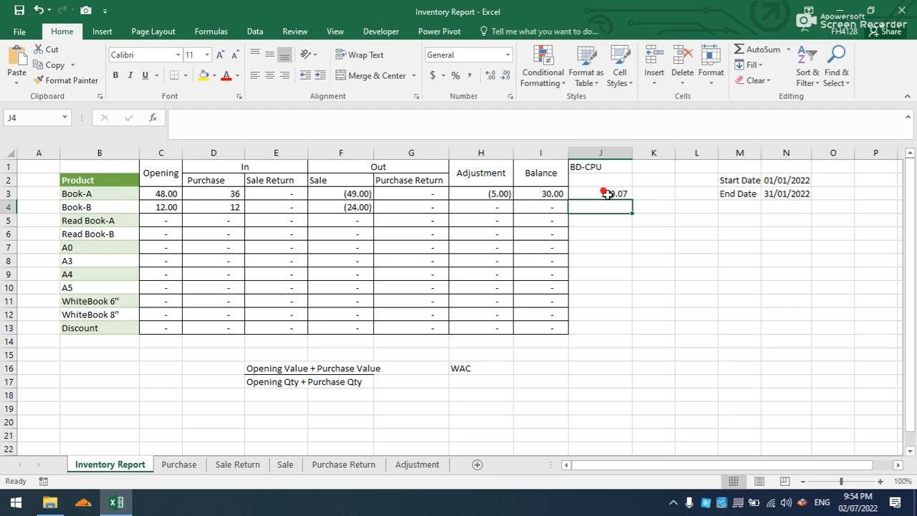
Shorten the column header in J1 to "CPU"
click(592, 165)
double_click(591, 166)
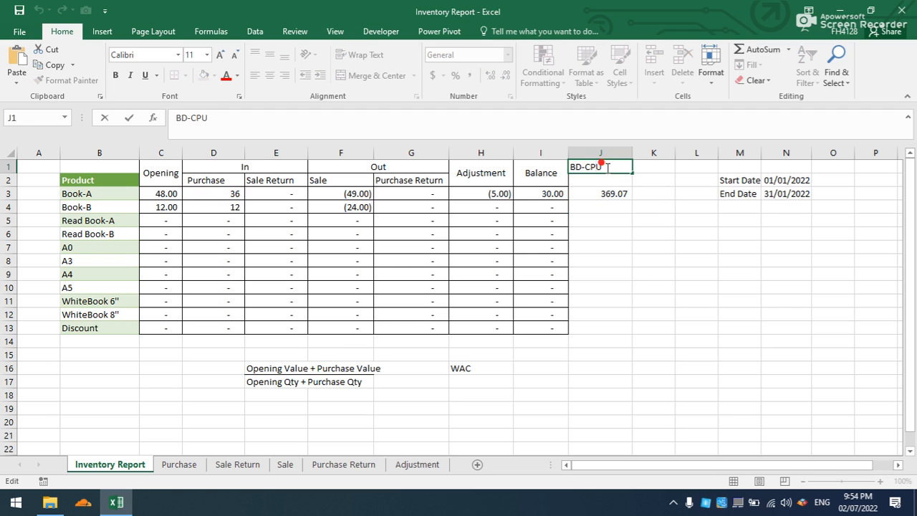
drag(608, 167, 563, 161)
text(C)
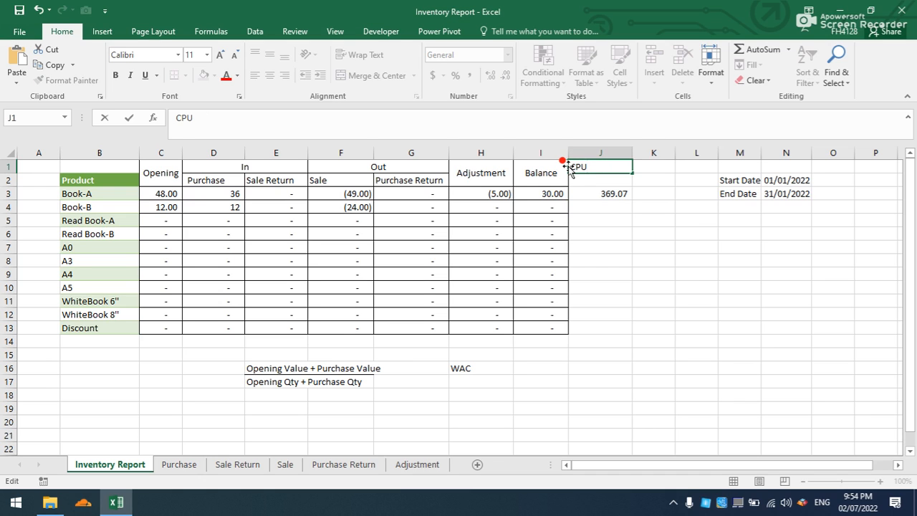
click(589, 197)
Add the column header "Valuation" in K1
click(646, 166)
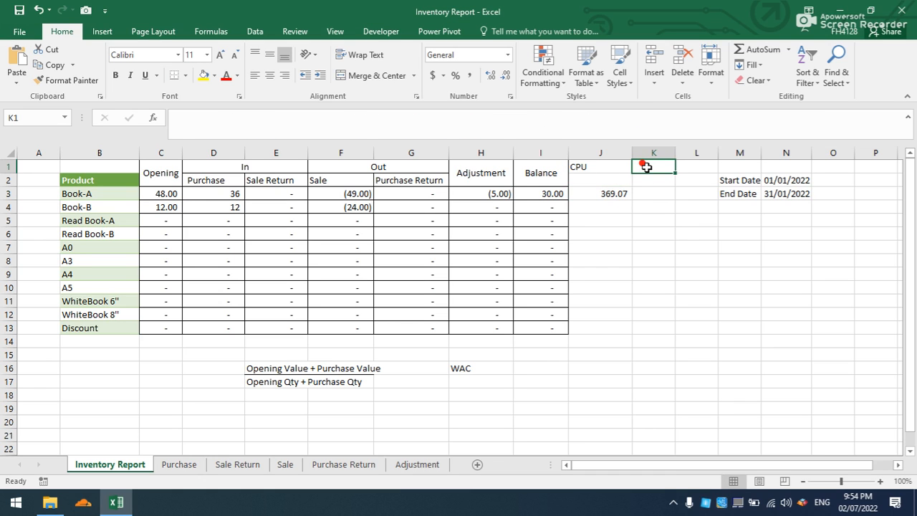
text(Valuatio)
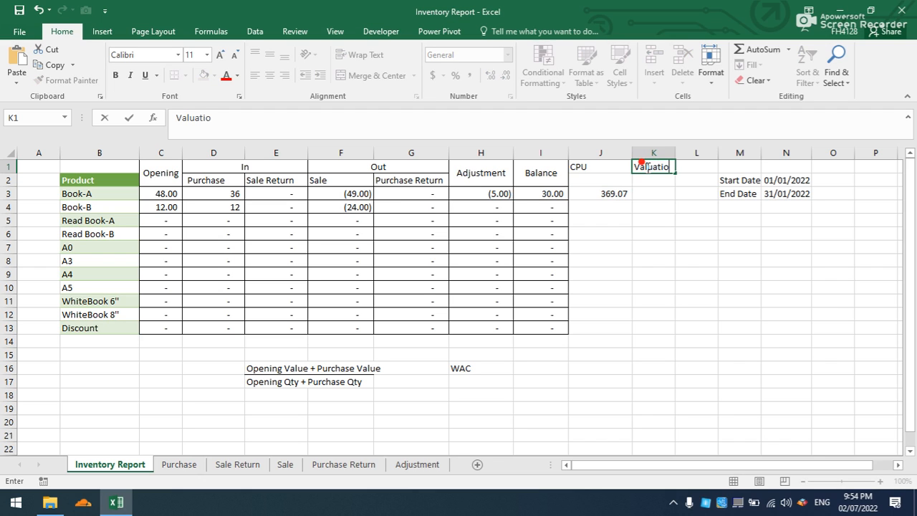
text(n)
Enter the Book-A valuation formula =J3*I3 in K3, multiplying cost per unit by balance
click(637, 192)
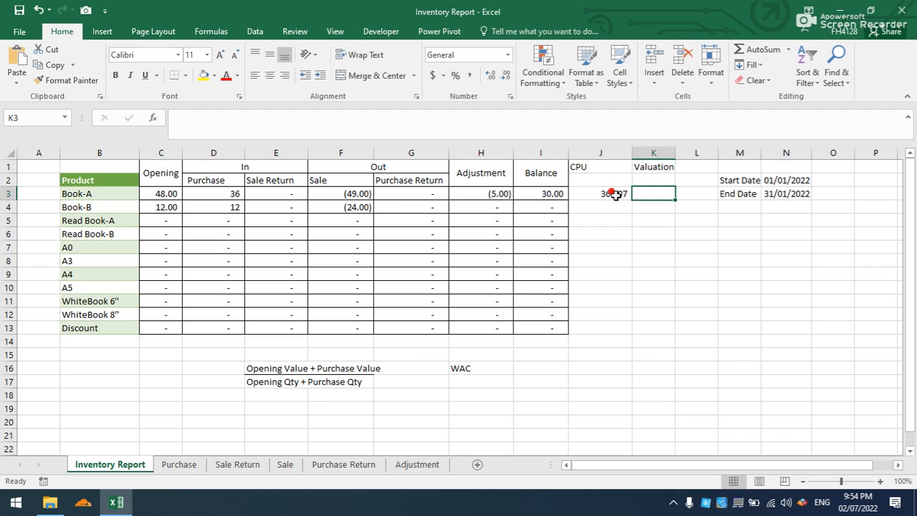
text(=)
click(620, 193)
text(*)
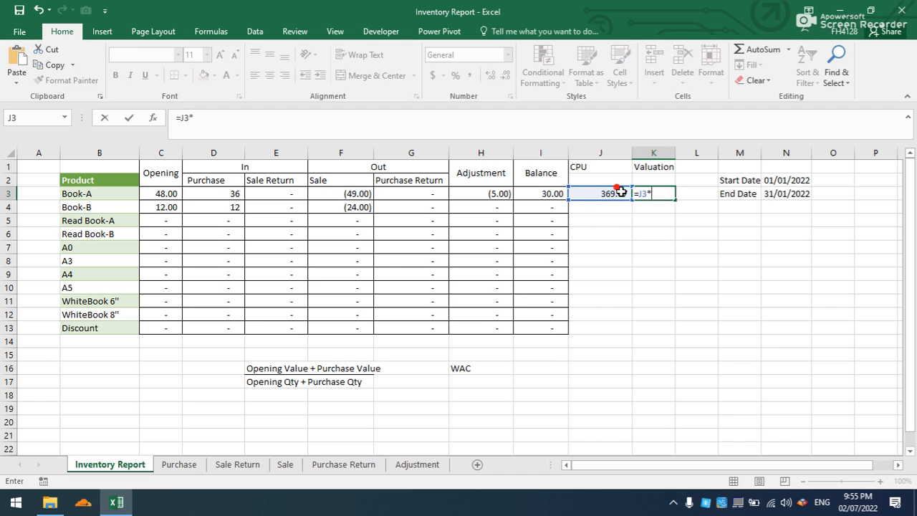
click(539, 195)
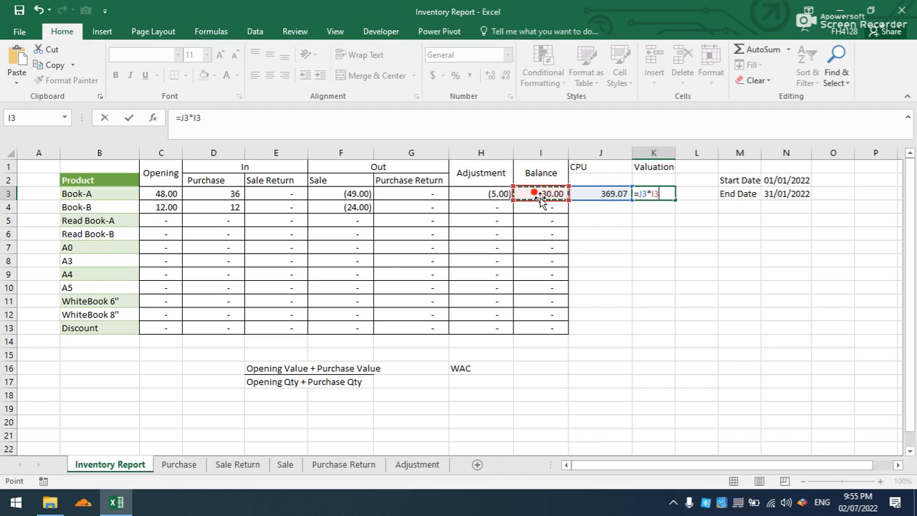
key(Return)
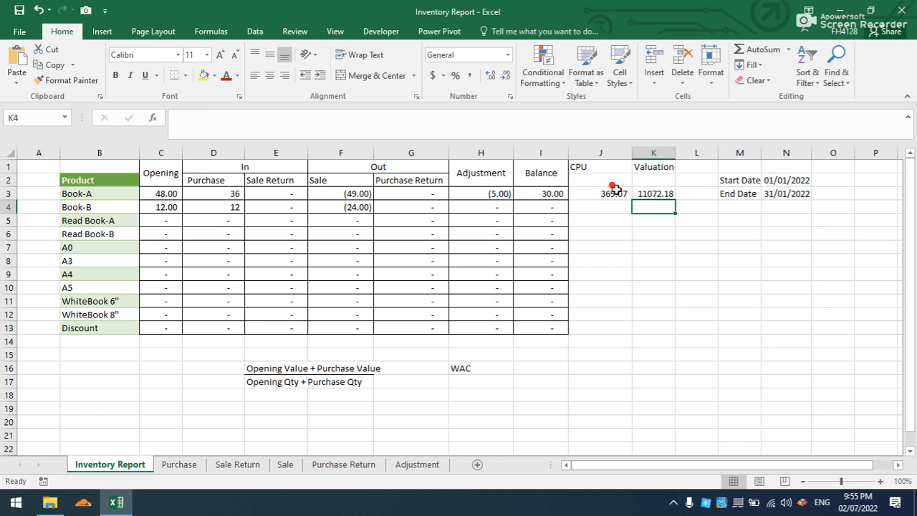
Fill the cost-per-unit and valuation formulas from J3:K3 down to row 13, and check the Read Book-A row
drag(614, 190, 662, 329)
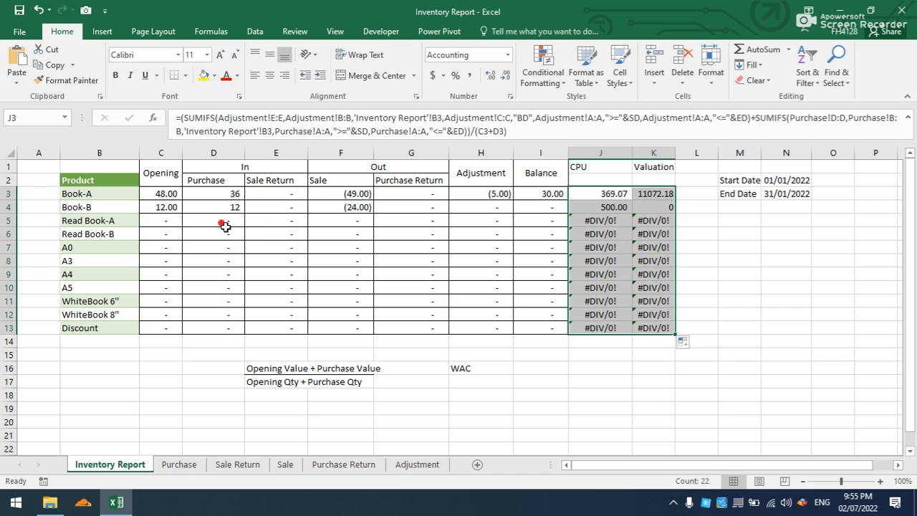
click(170, 218)
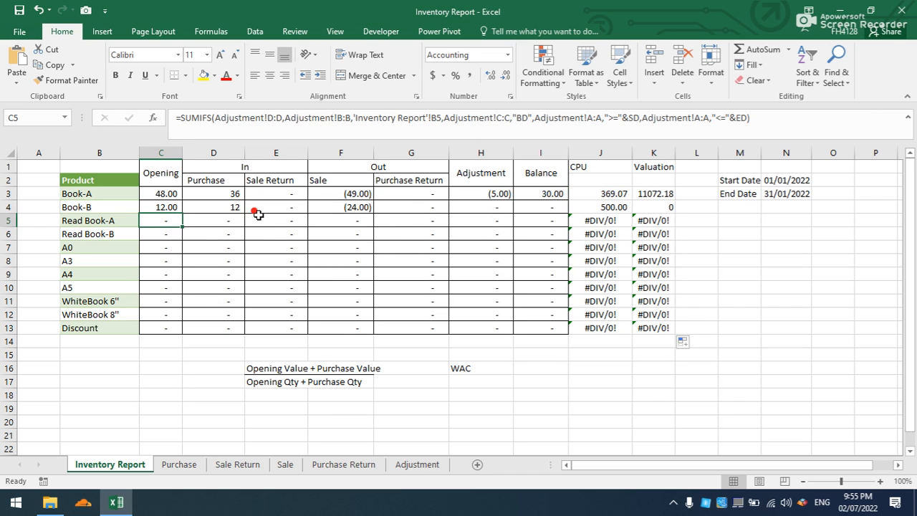
click(213, 216)
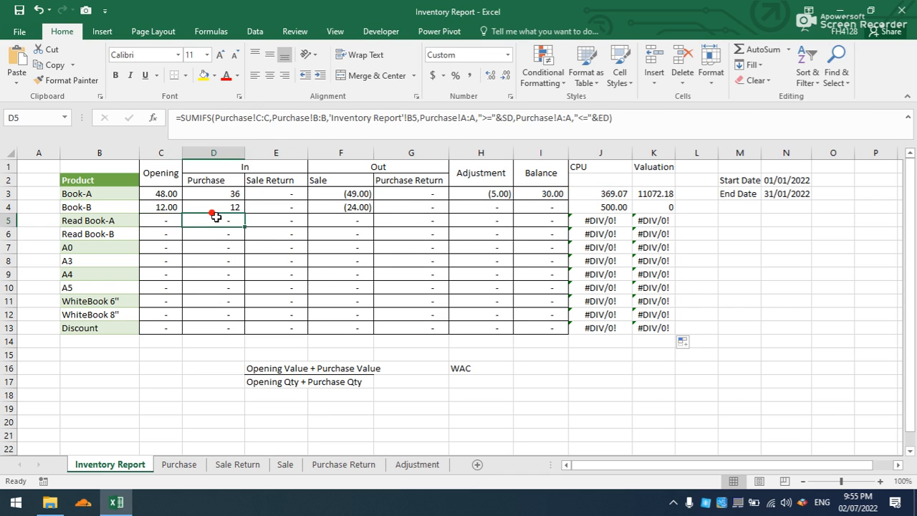
click(590, 221)
Wrap the cost-per-unit formula in J3 in IFERROR with 0 as the fallback value
click(595, 195)
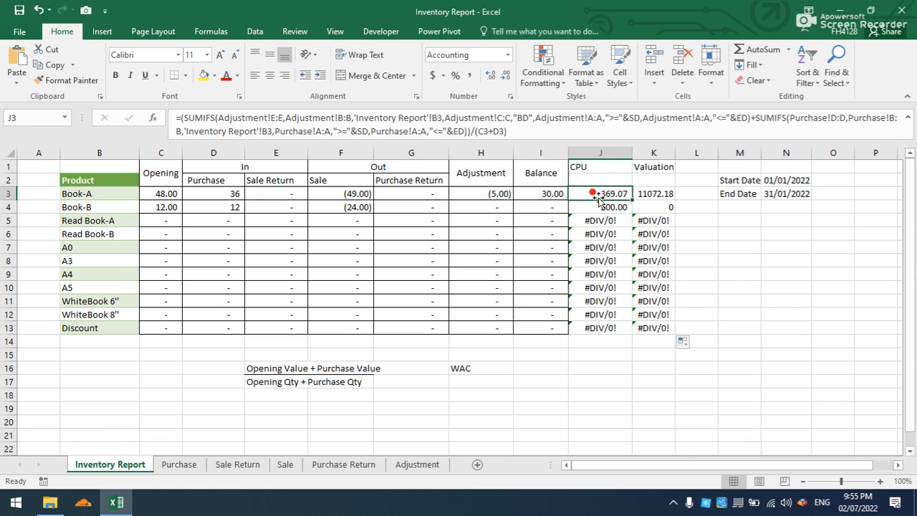
click(179, 119)
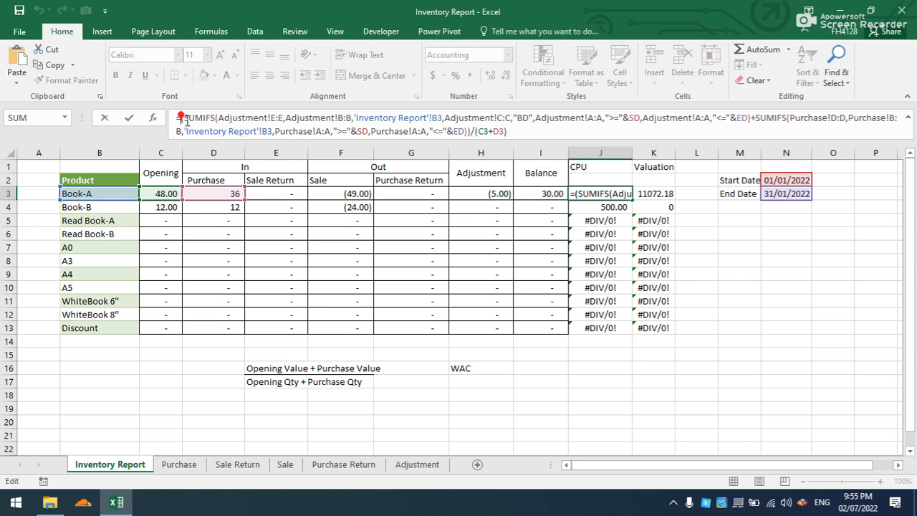
text(ife)
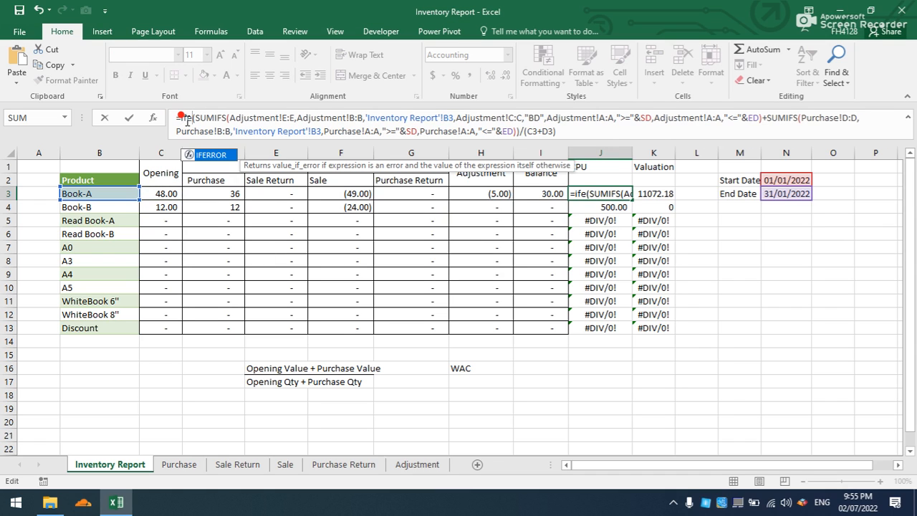
key(Tab)
click(562, 134)
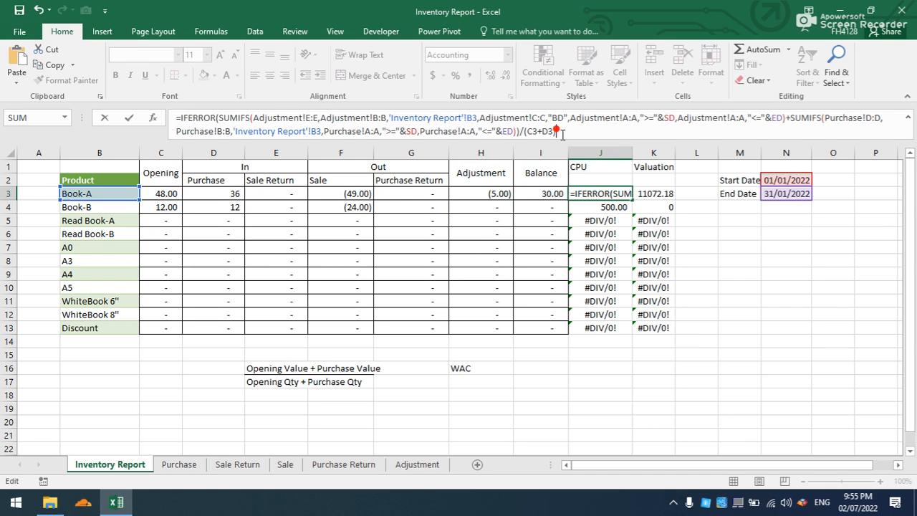
text(,0))
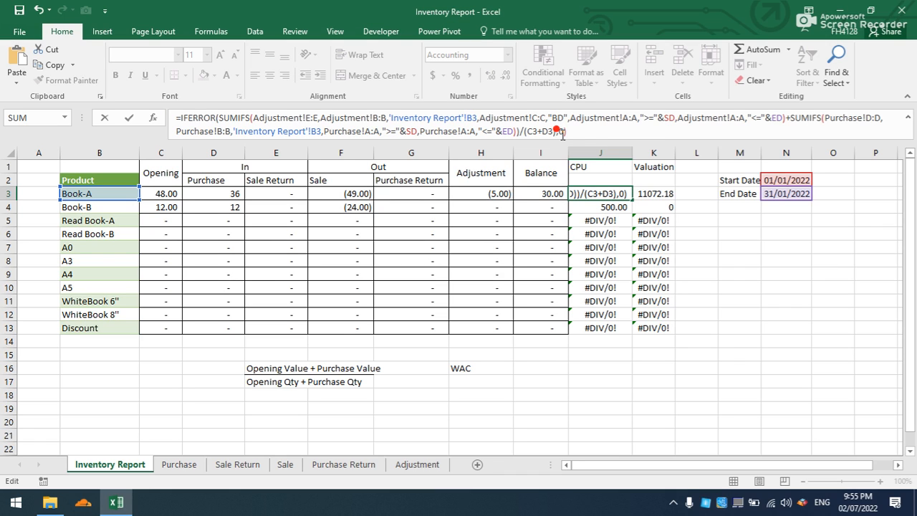
key(Return)
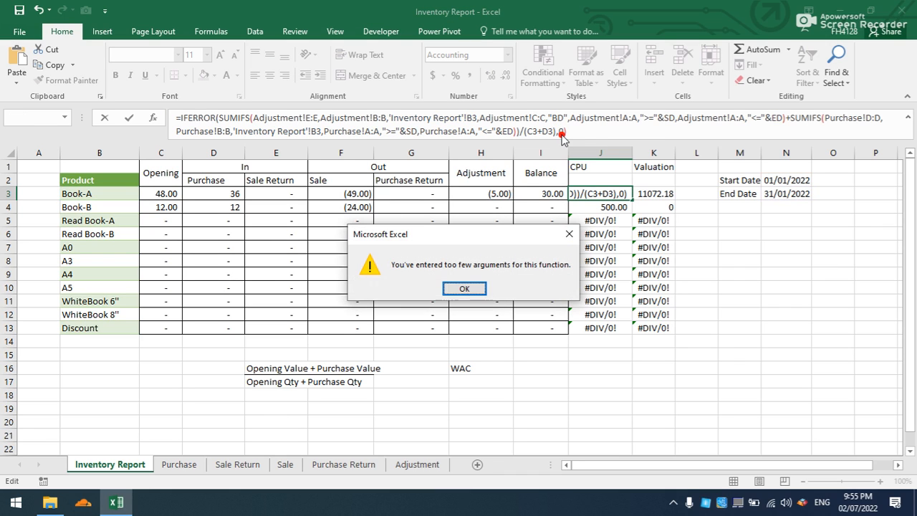
Add the missing opening bracket before the first SUMIFS in J3 and fill the corrected formula down to J13
click(465, 289)
click(222, 127)
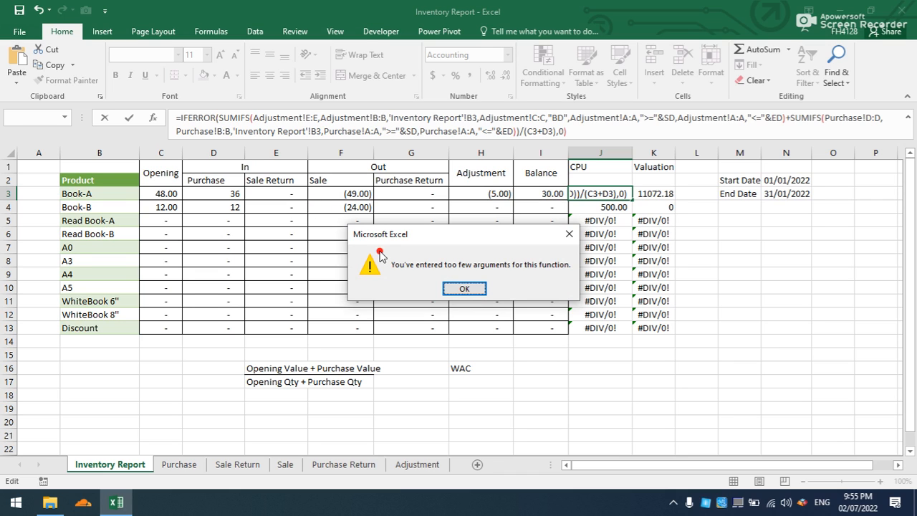
click(462, 288)
click(215, 119)
text(()
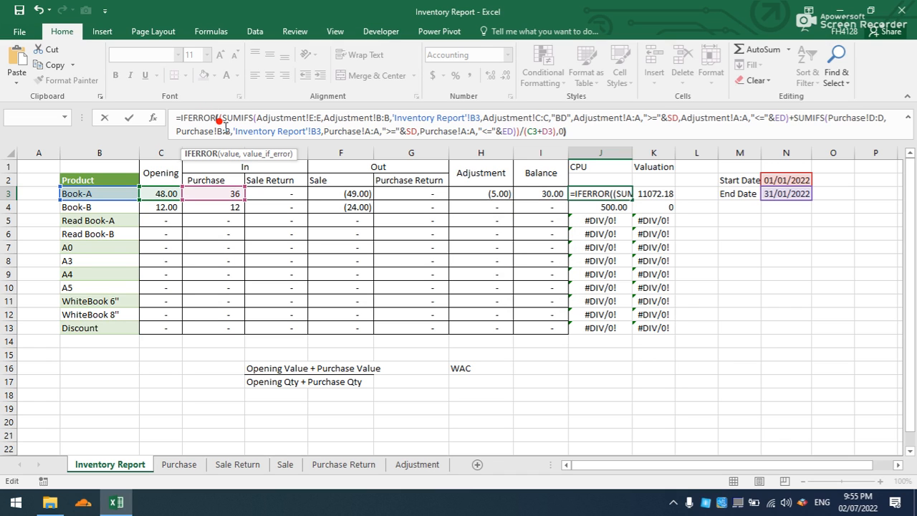
key(Return)
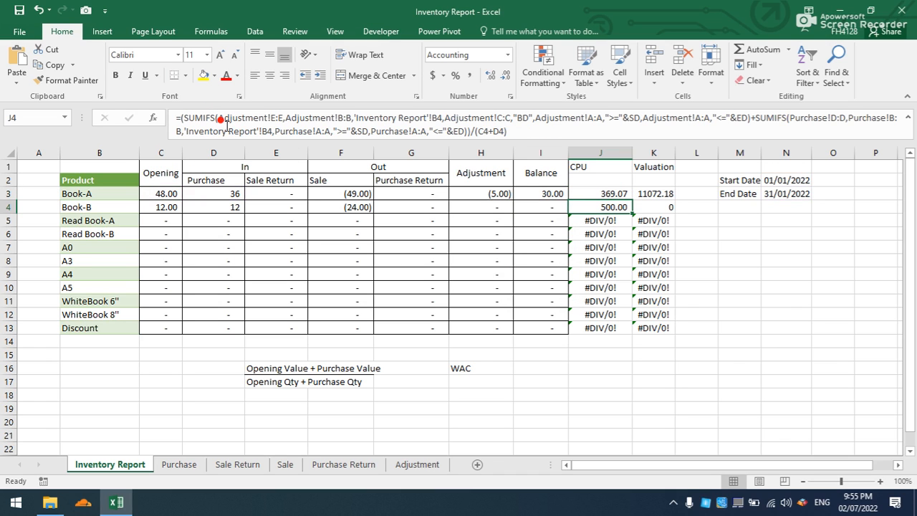
click(603, 187)
drag(632, 200, 620, 331)
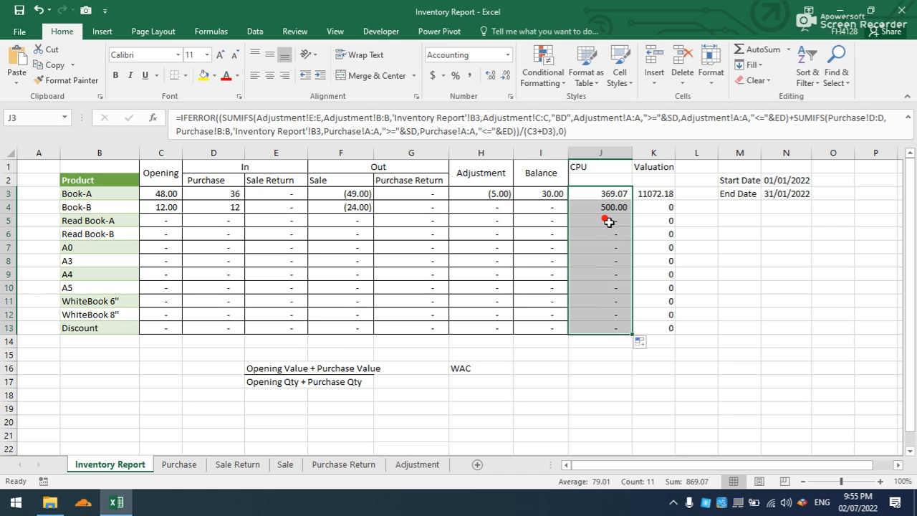
Apply the comma number style and all borders to the cost-per-unit and valuation cells J3:K13
drag(614, 193, 652, 326)
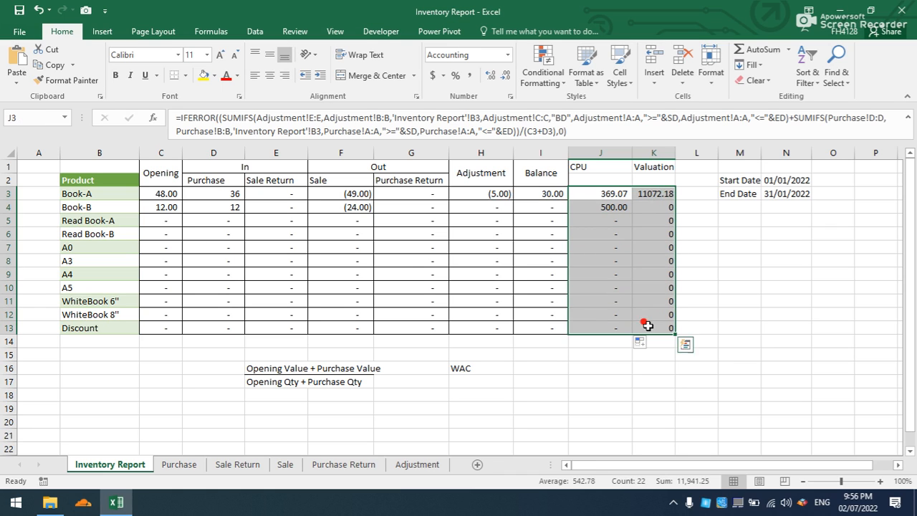
click(472, 75)
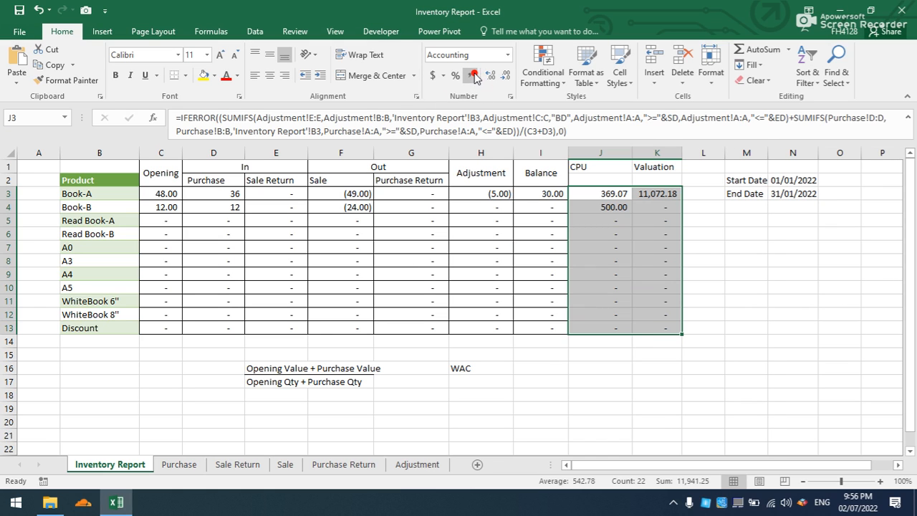
click(185, 75)
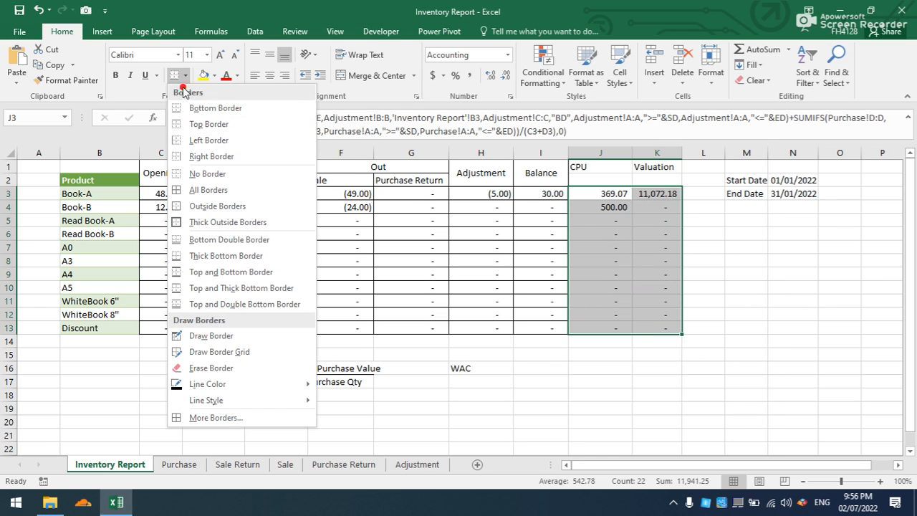
click(185, 190)
Delete the WAC note in H16 beside the formula explanation
click(461, 402)
click(455, 364)
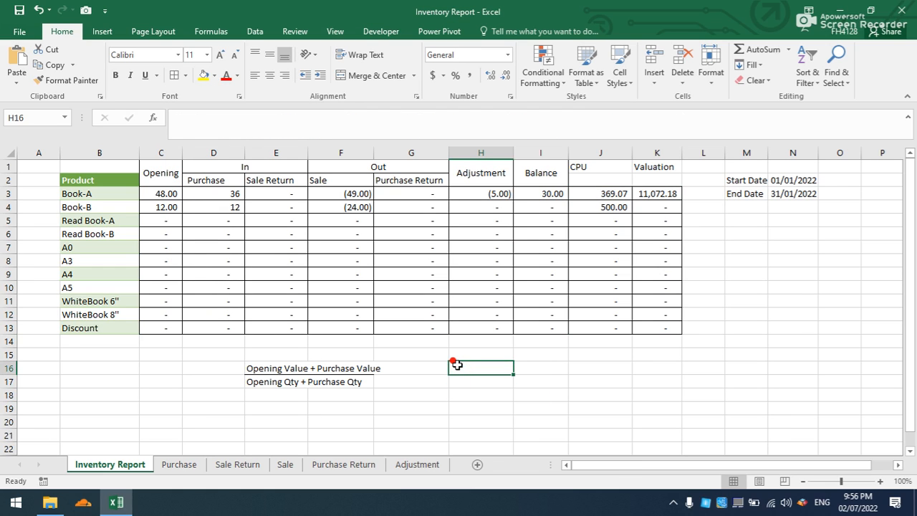
click(556, 404)
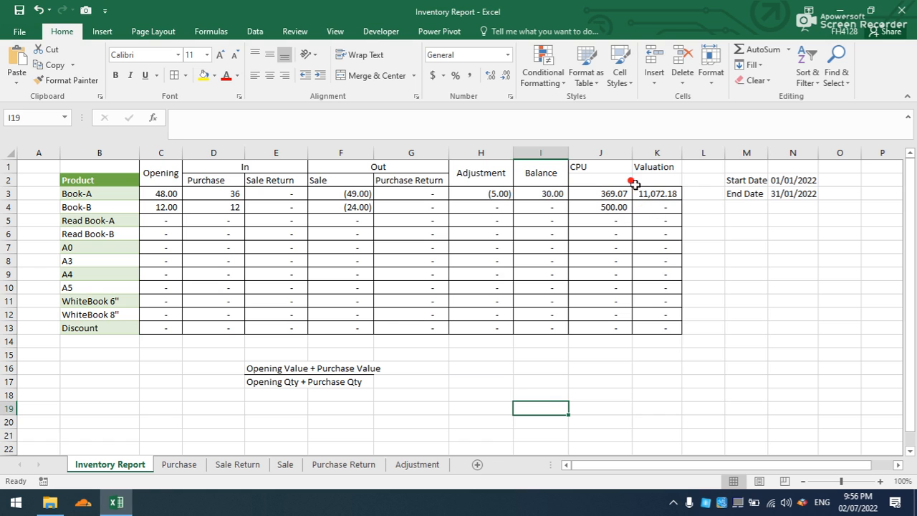
Insert a blank row above the report's In and Out header row
click(12, 166)
right_click(11, 165)
click(43, 258)
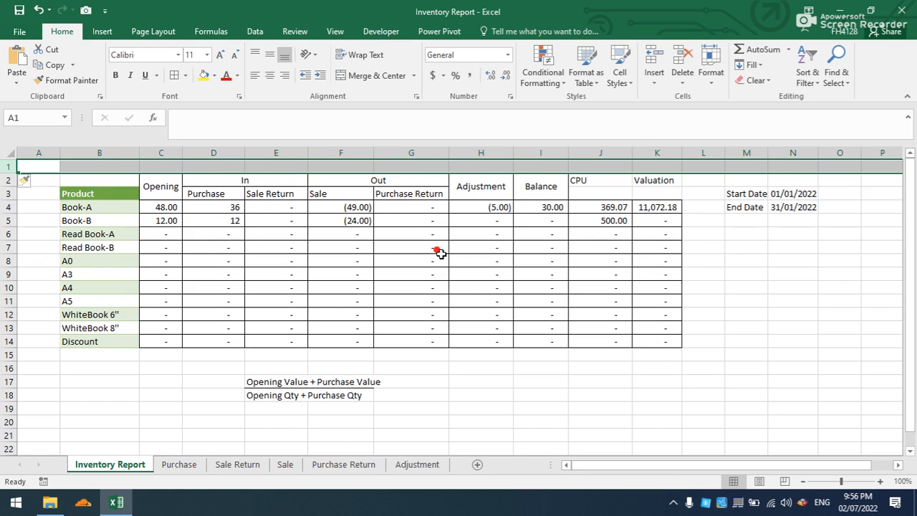
click(746, 272)
Merge and centre the CPU header over J2:J3 and the Valuation header over K2:K3, both middle-aligned vertically
click(648, 180)
drag(594, 180, 598, 192)
click(356, 75)
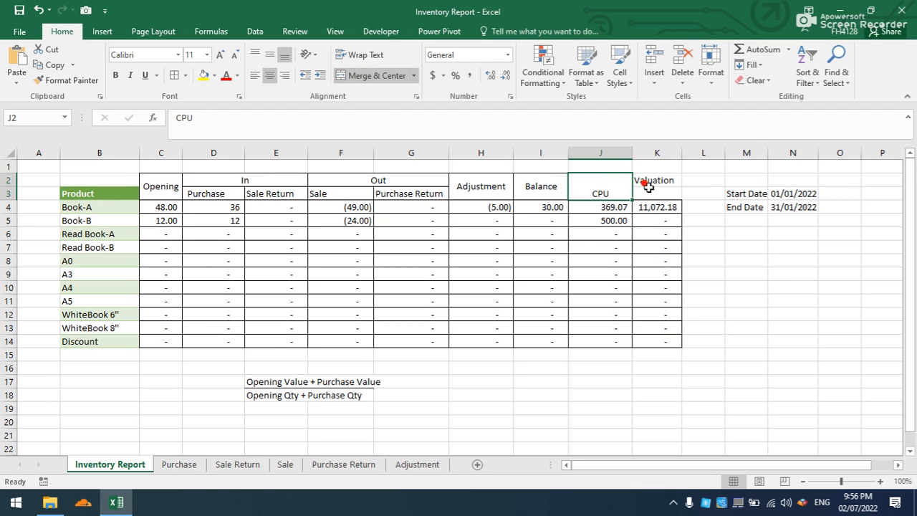
click(268, 55)
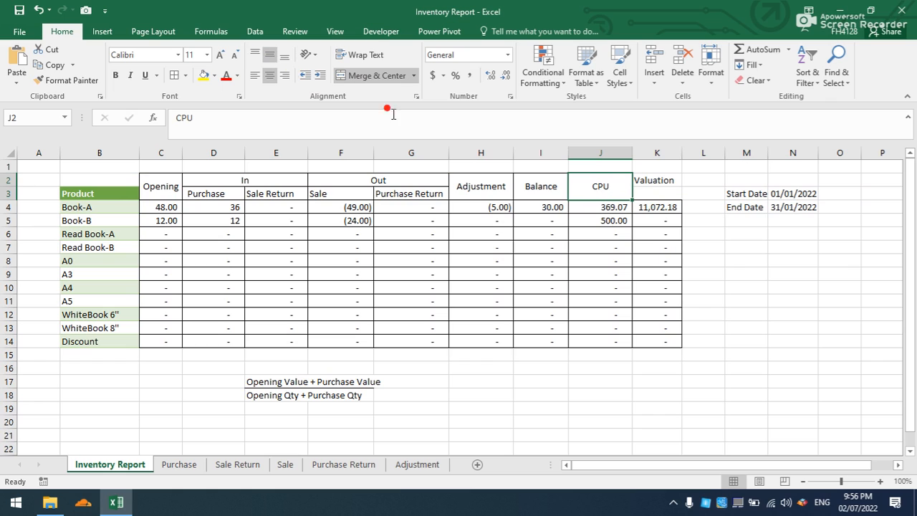
drag(640, 180, 649, 194)
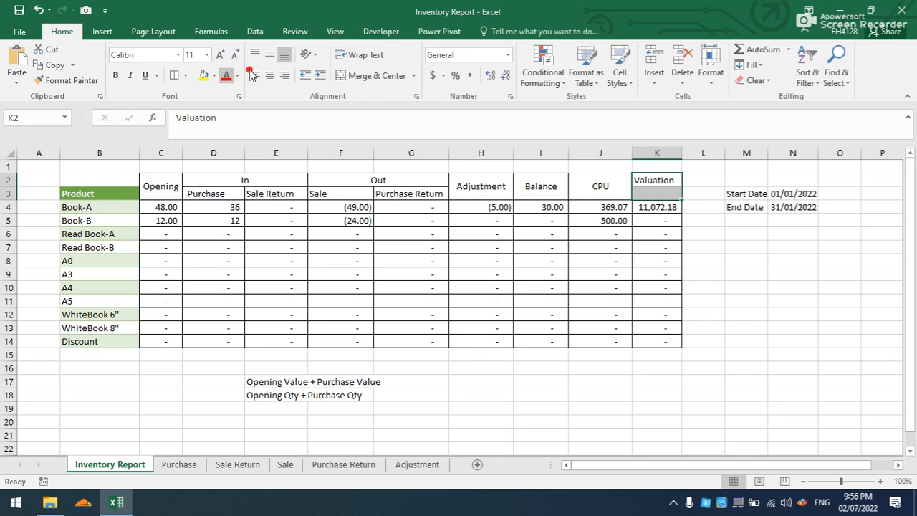
click(348, 75)
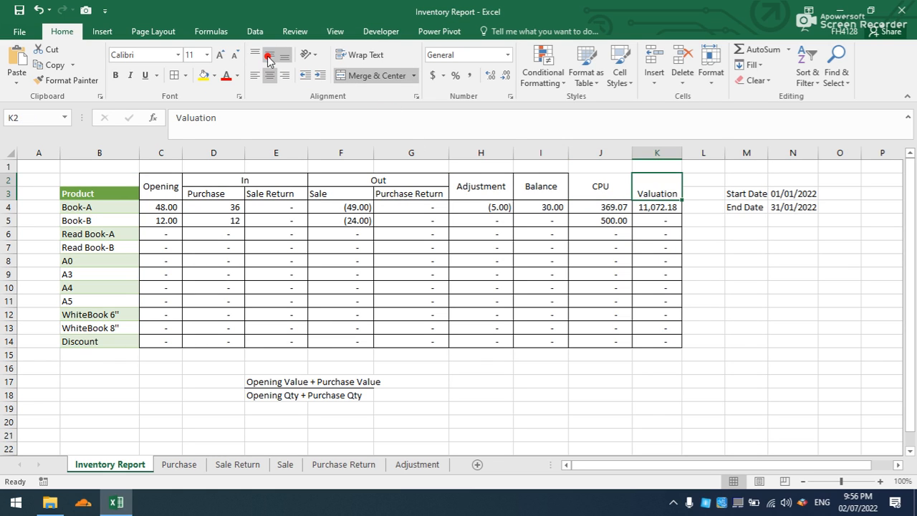
click(270, 56)
Apply all borders to the merged CPU and Valuation header cells
drag(589, 186, 634, 179)
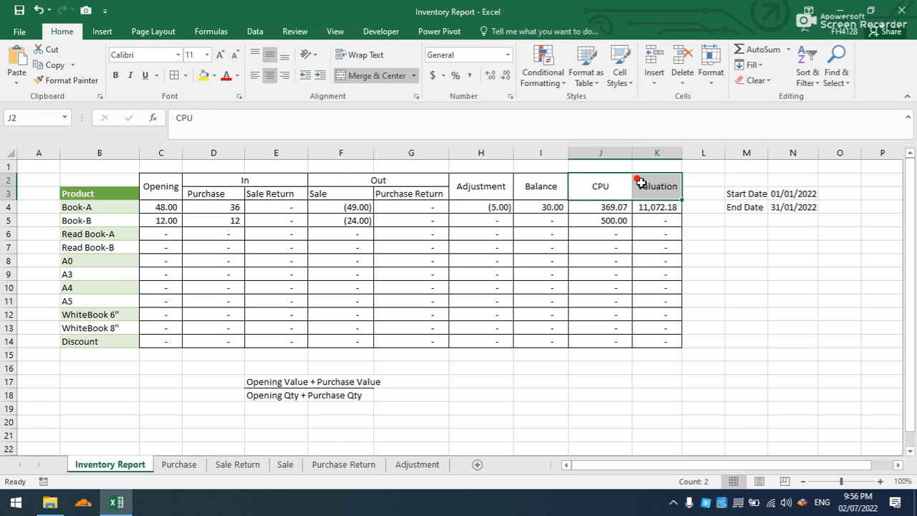
click(175, 75)
click(222, 193)
Format the header range from Opening to Valuation, C2:K3, with yellow fill and bold red text
drag(156, 186, 647, 188)
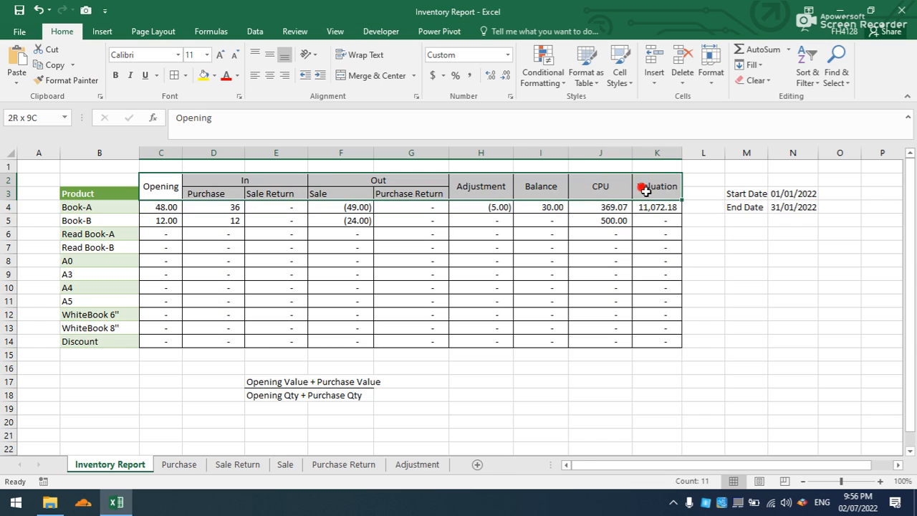
click(206, 76)
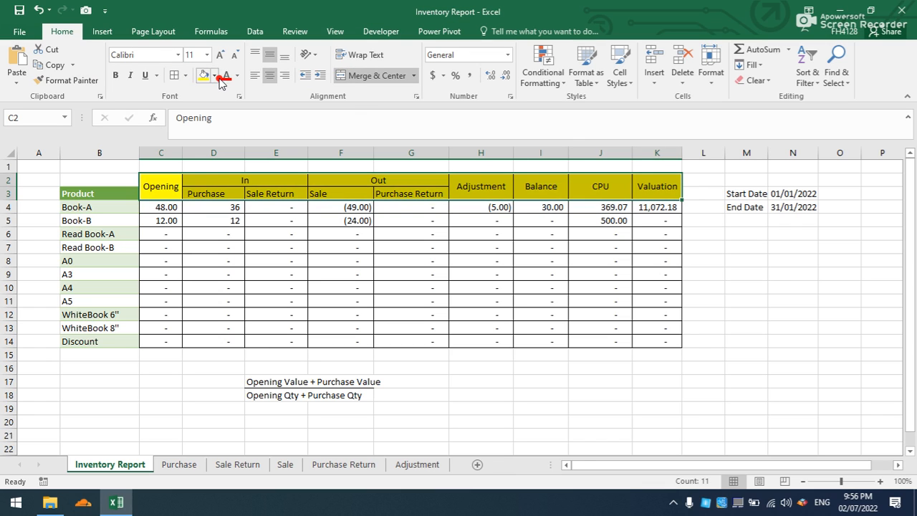
click(225, 75)
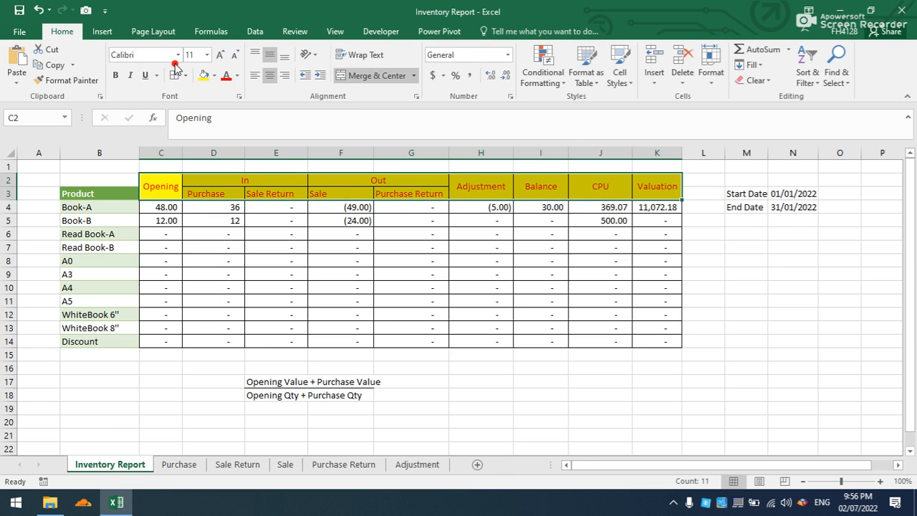
key(ctrl+b)
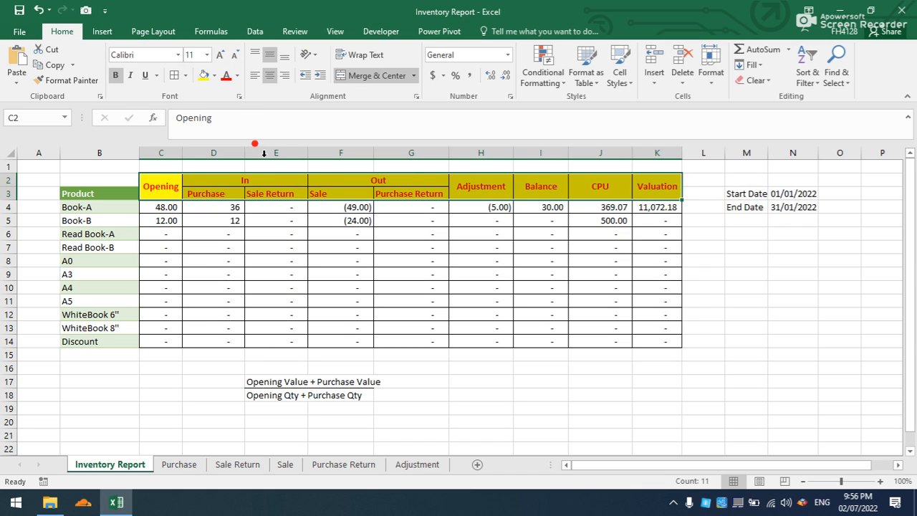
Insert another blank row at row 1, above the coloured headers
click(5, 167)
right_click(4, 167)
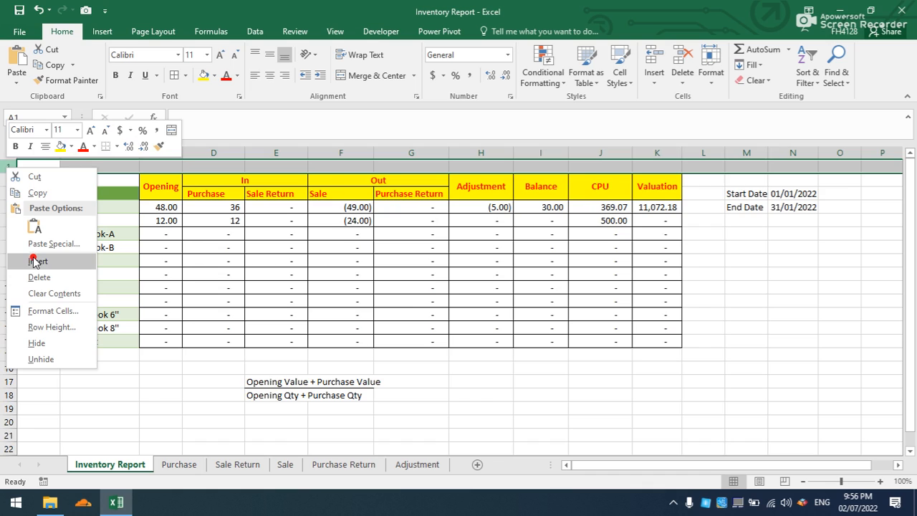
click(33, 261)
Enter the label "Closing Valuation" in J1
click(596, 165)
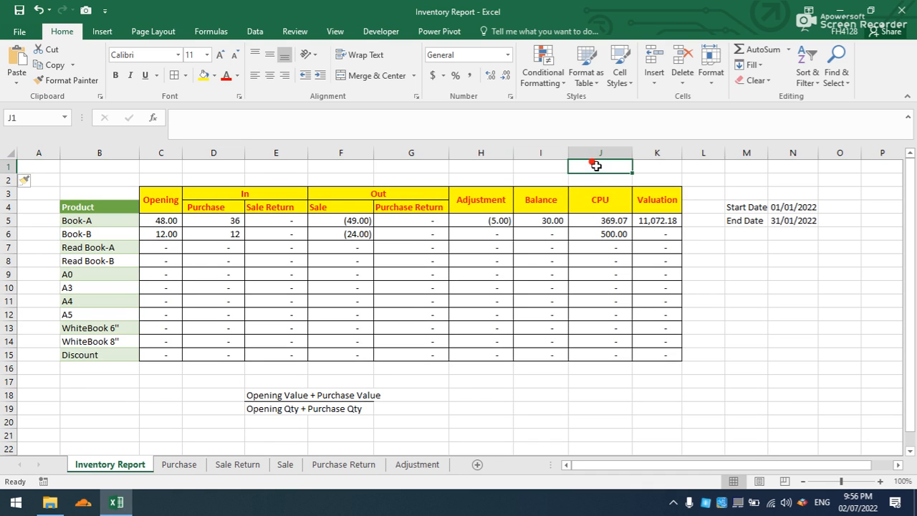
text(Total Closing Valuation)
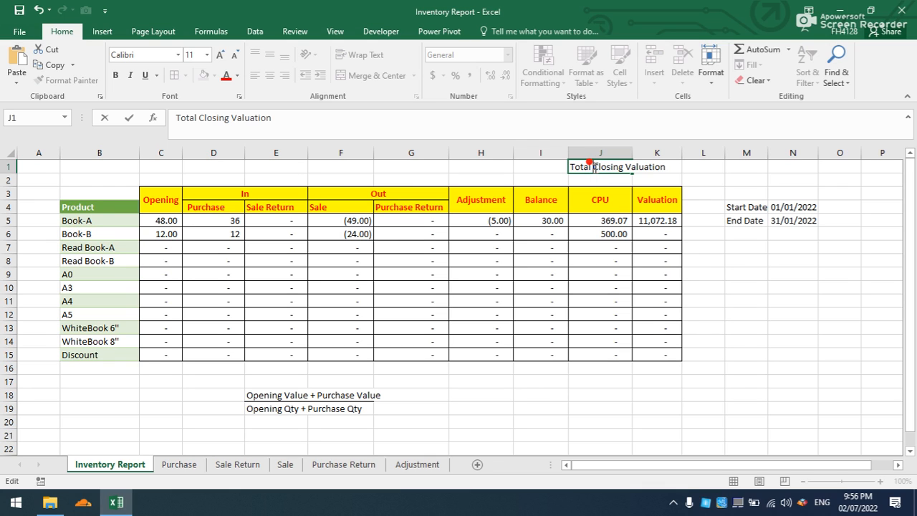
key(BackSpace)
key(BackSpace)
key(BackSpace)
key(BackSpace)
key(BackSpace)
key(BackSpace)
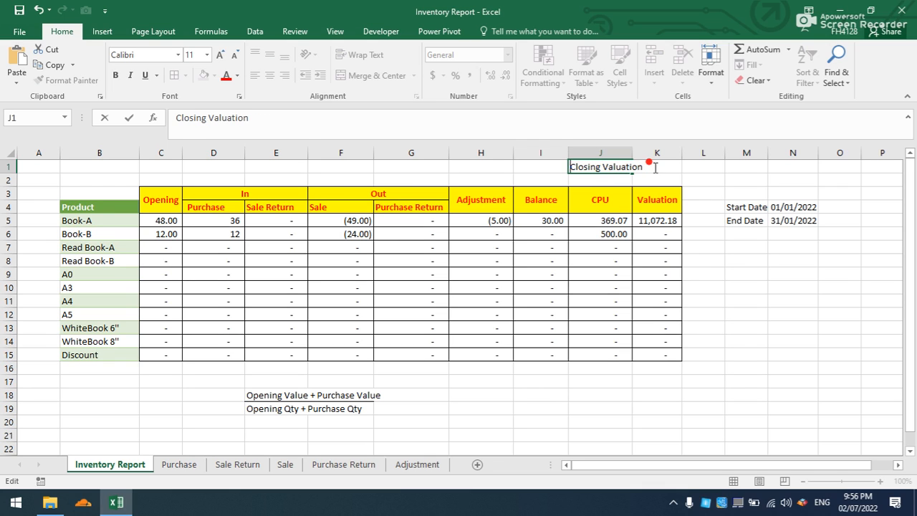
Widen column J so the Closing Valuation label fits inside its cell
click(633, 152)
click(622, 179)
drag(628, 153, 648, 154)
Total the valuation column in K1 with =SUM(K5:K15)
click(656, 168)
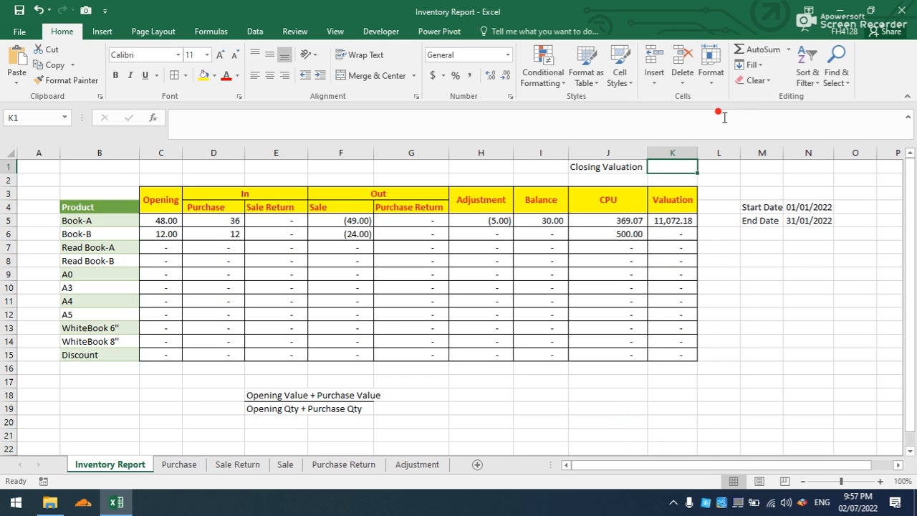
click(754, 50)
drag(679, 220, 681, 353)
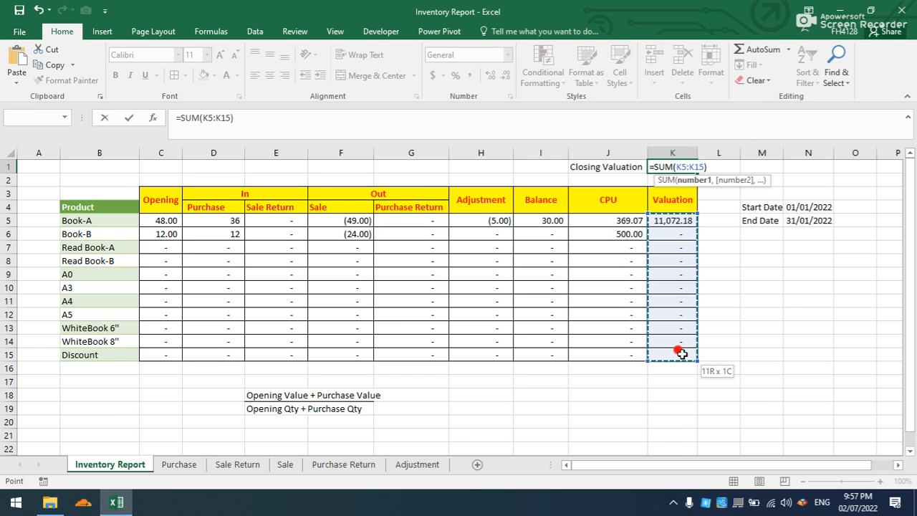
key(Return)
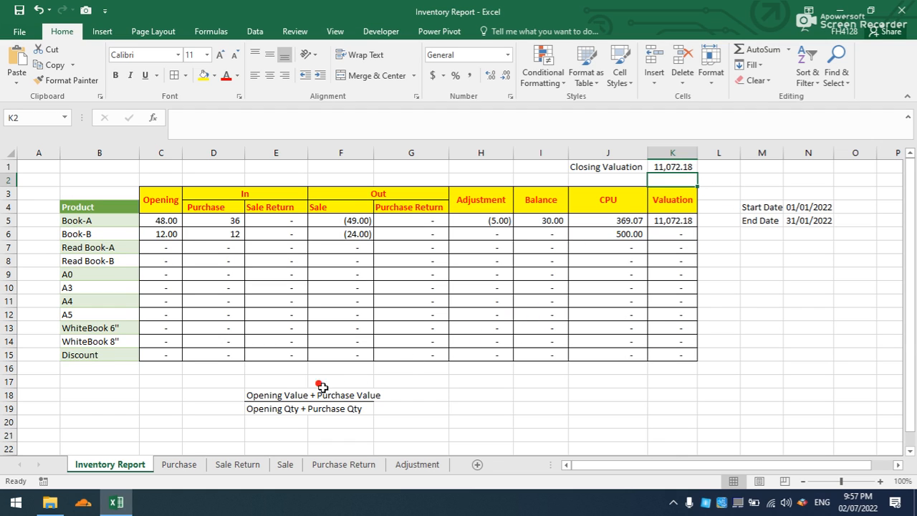
Clear the cost-per-unit formula note from cells E18:F19 below the table
drag(297, 394, 335, 409)
key(Delete)
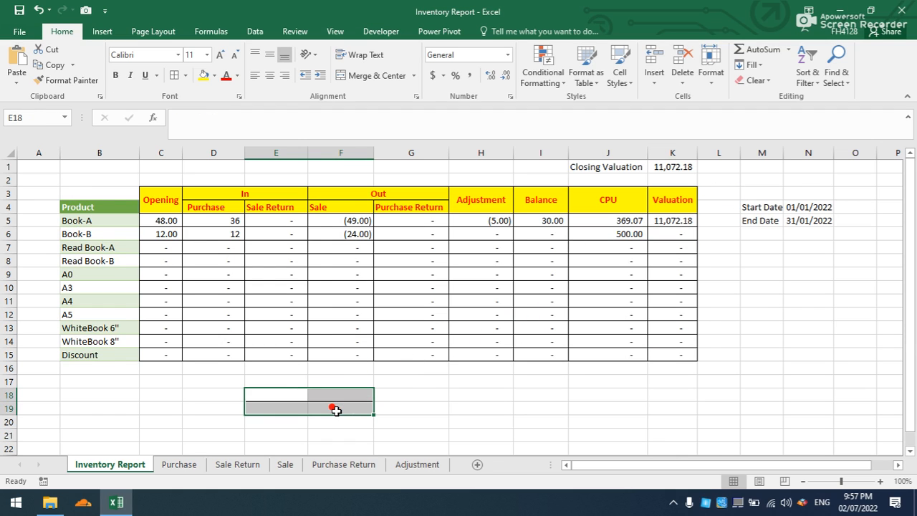
Enter the title "Inventory Report" in B1
click(95, 166)
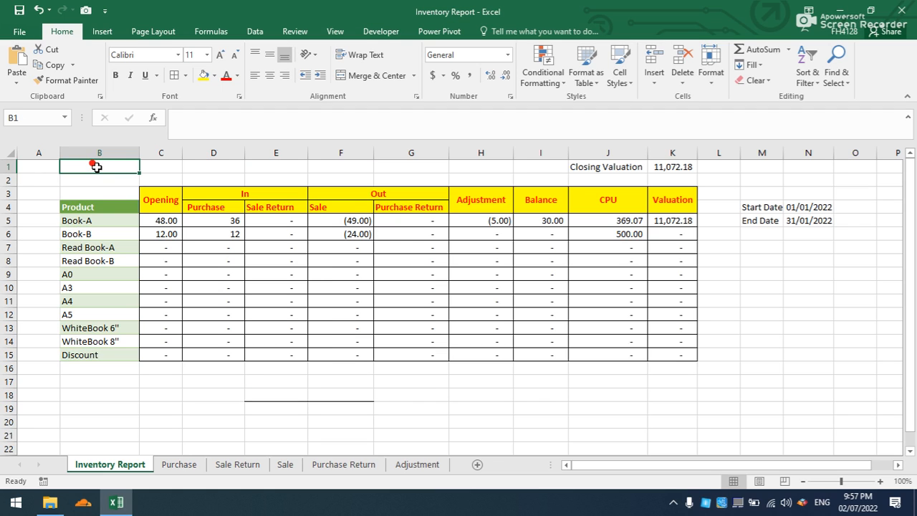
text(Inventory Repo)
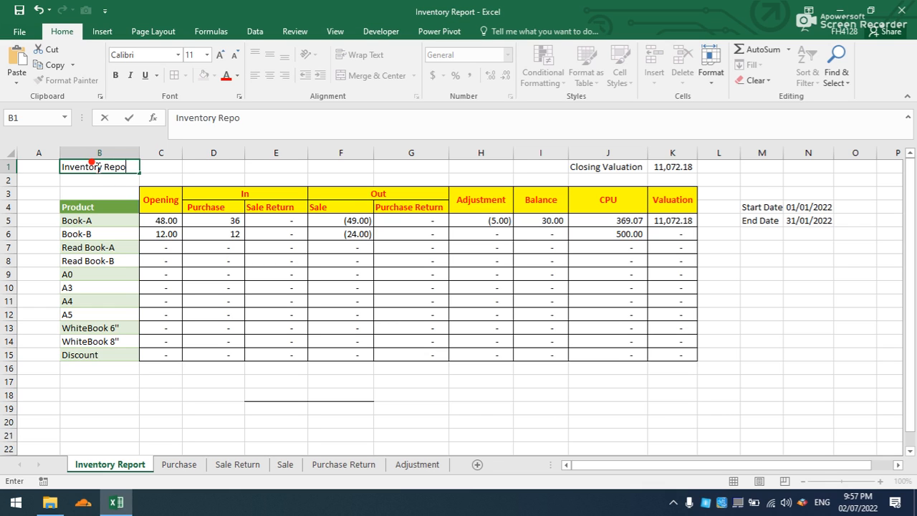
text(rt)
Insert a blank row at row 2 and move the Closing Valuation label and total from J1:K1 to J2:K2
drag(41, 163, 527, 164)
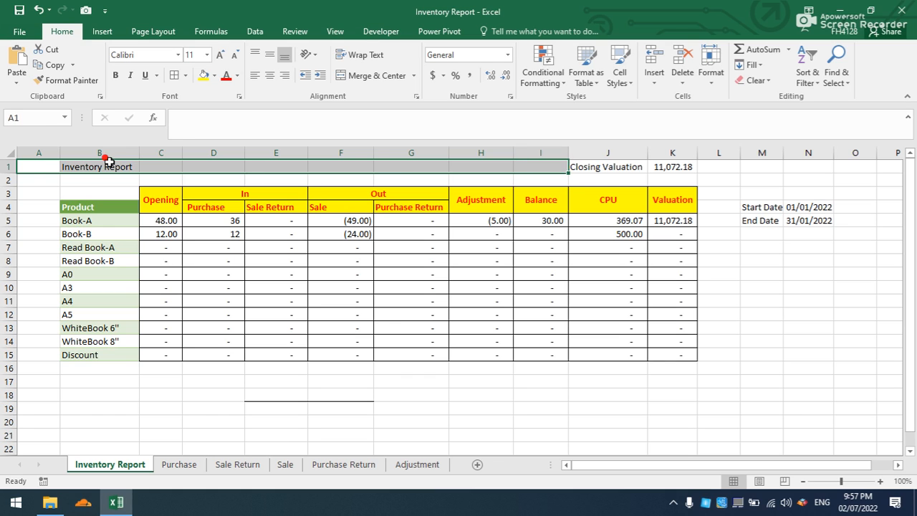
right_click(10, 180)
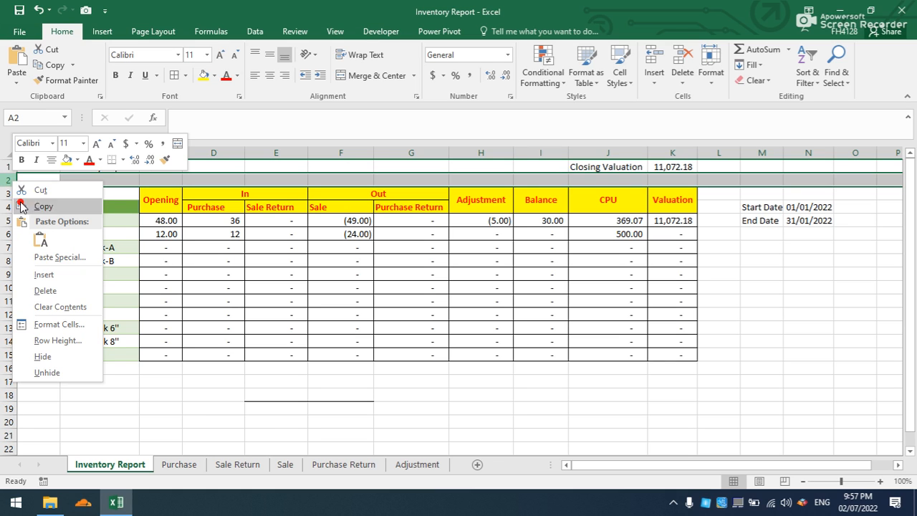
click(40, 273)
drag(597, 165, 666, 183)
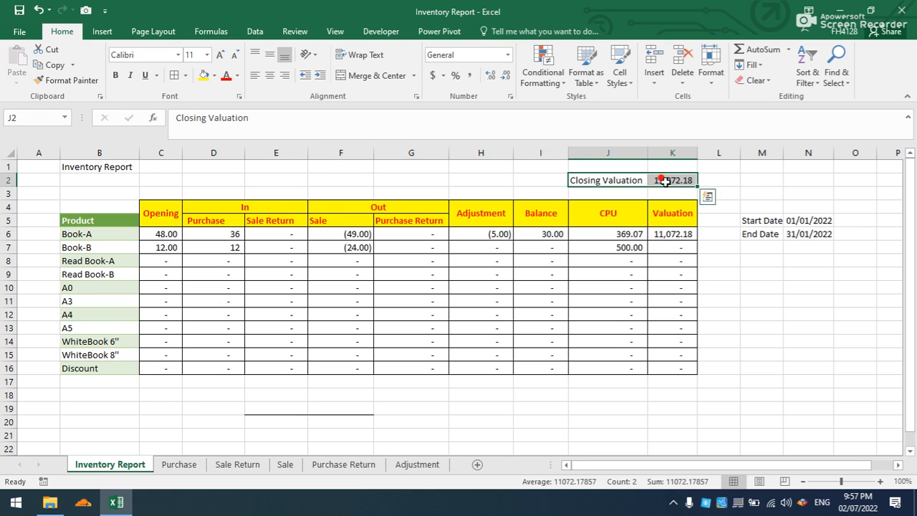
Merge and center the Inventory Report title across B1:K1
drag(93, 166, 681, 150)
click(351, 76)
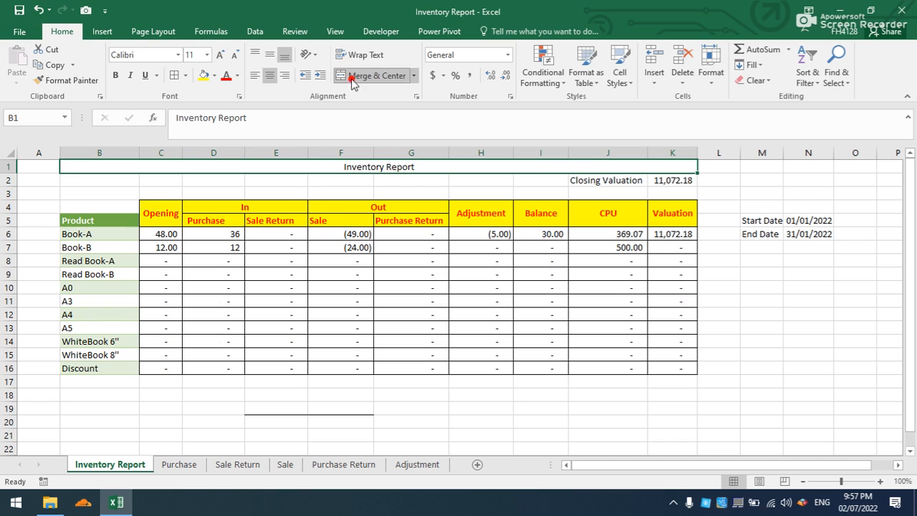
Give the merged title cell a blue fill and white text
click(213, 75)
click(250, 146)
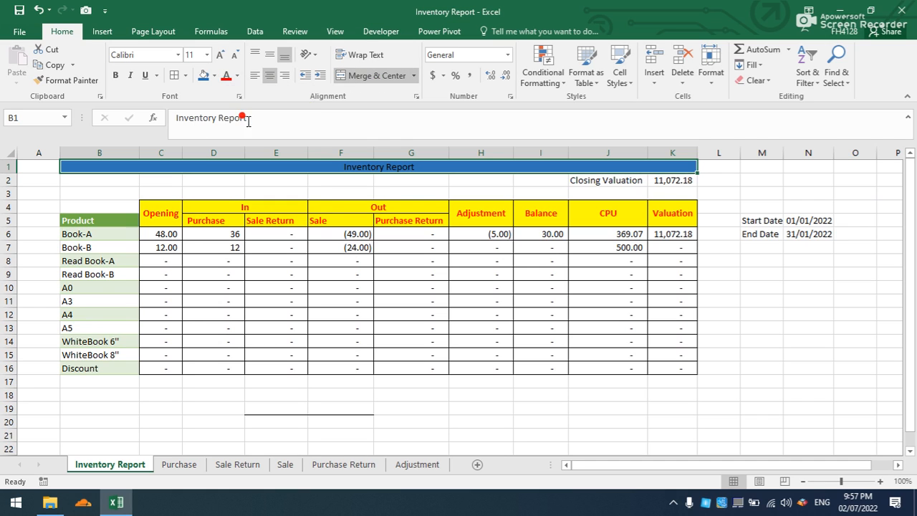
click(237, 75)
click(227, 122)
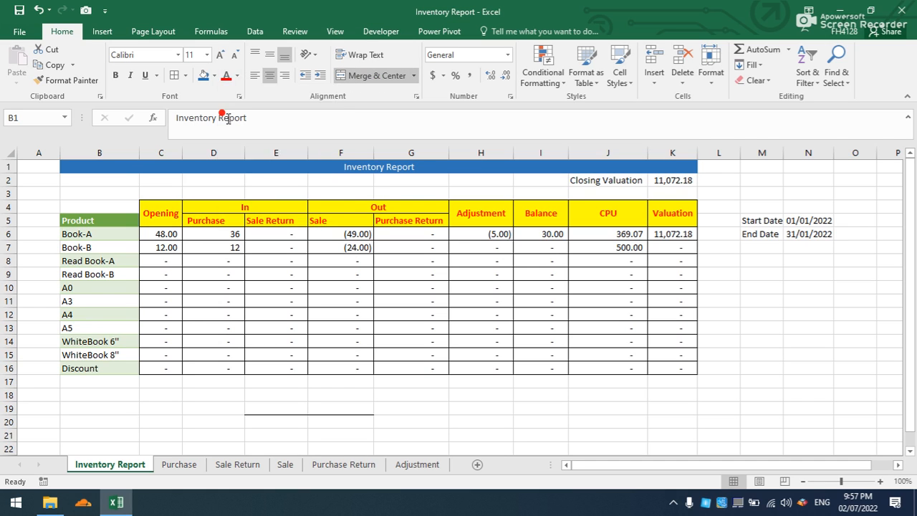
Hide the gridlines on the Inventory Report sheet
click(340, 33)
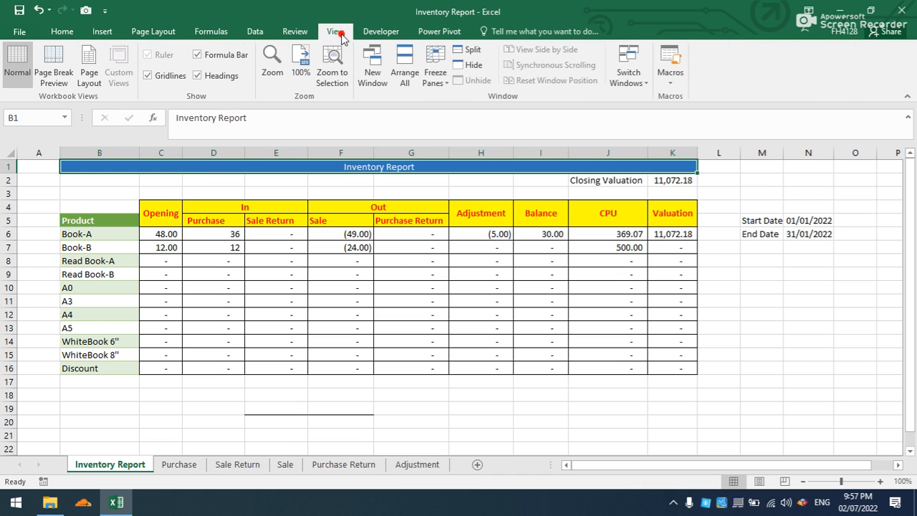
click(149, 76)
click(125, 187)
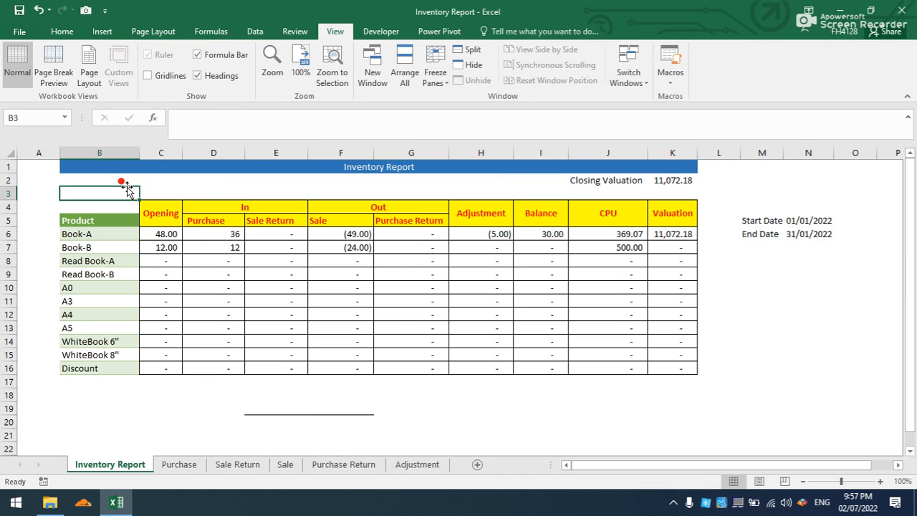
Make the Inventory Report title bold and increase its font size to 14
click(251, 166)
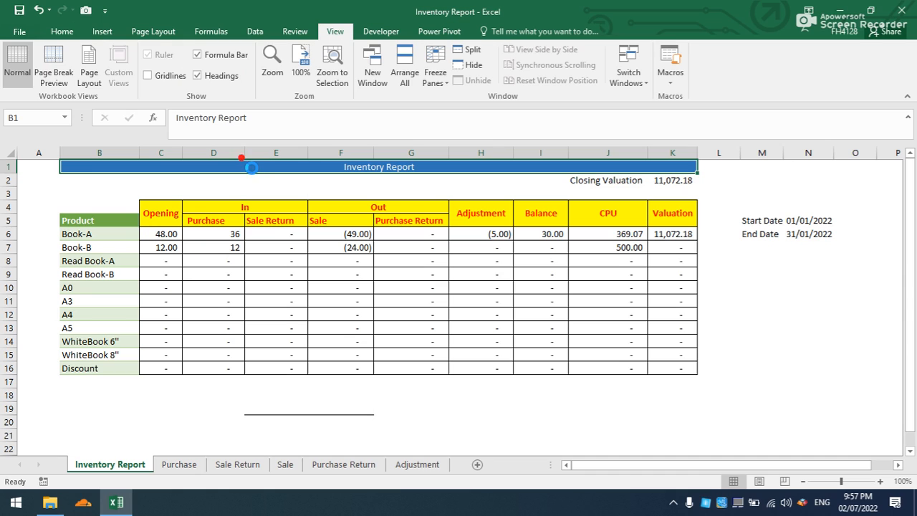
click(72, 36)
click(221, 55)
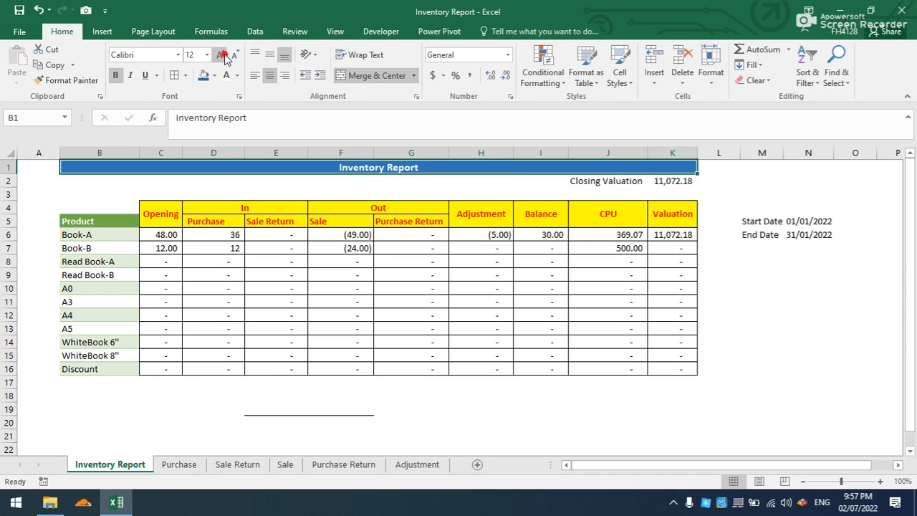
click(221, 55)
click(269, 59)
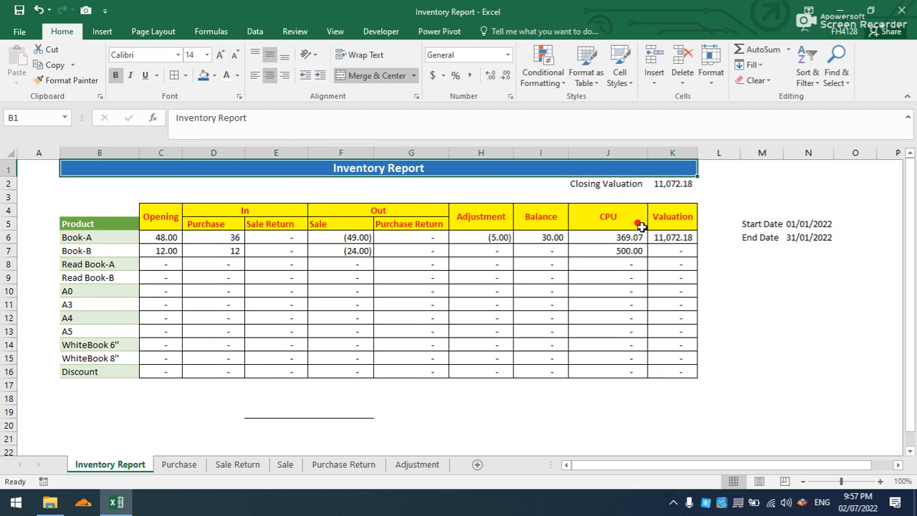
click(762, 275)
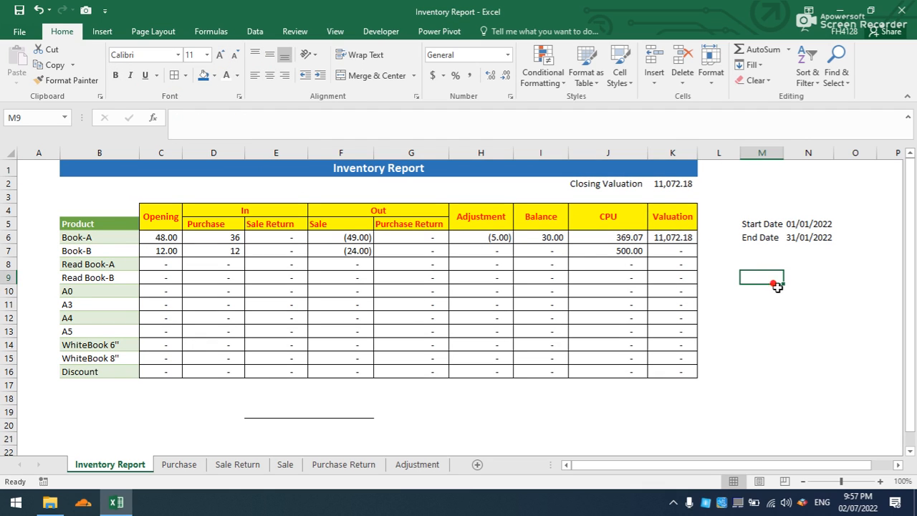
Review the report's Start Date and End Date cells and the end of the product list
click(807, 226)
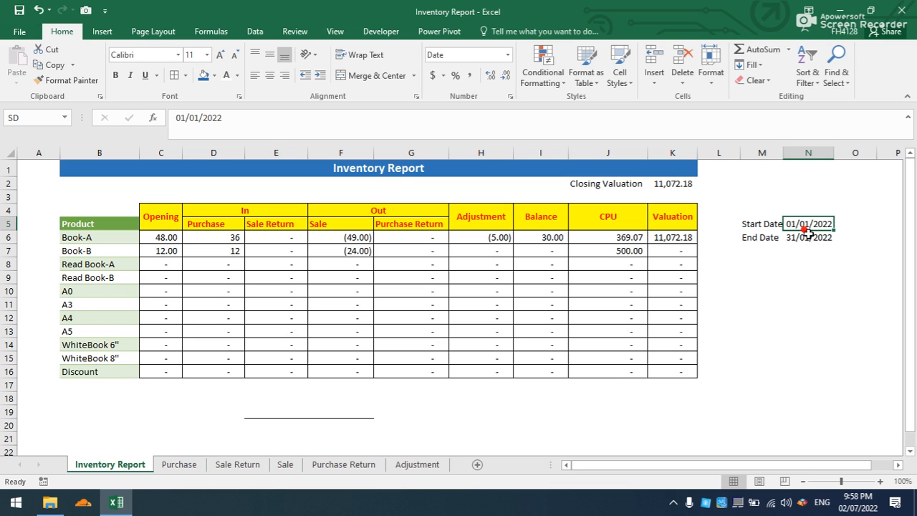
click(808, 237)
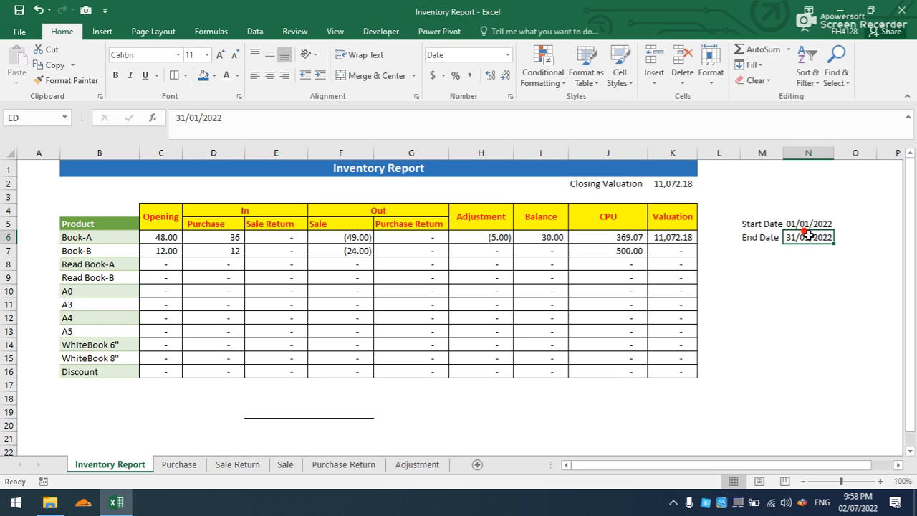
click(802, 279)
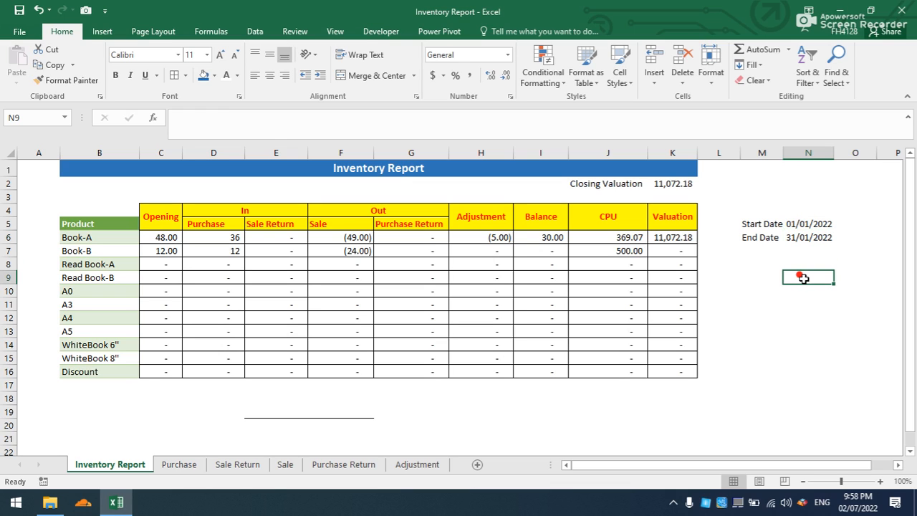
click(804, 225)
click(809, 273)
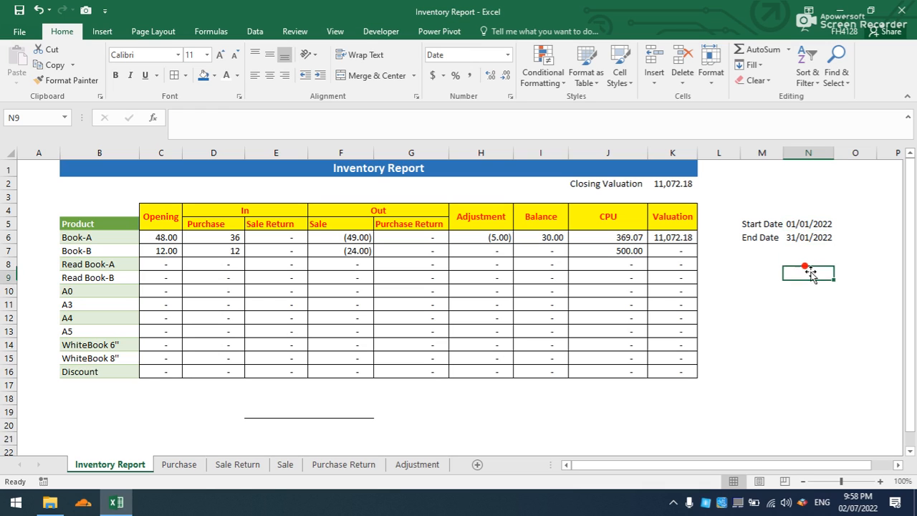
click(802, 224)
click(798, 259)
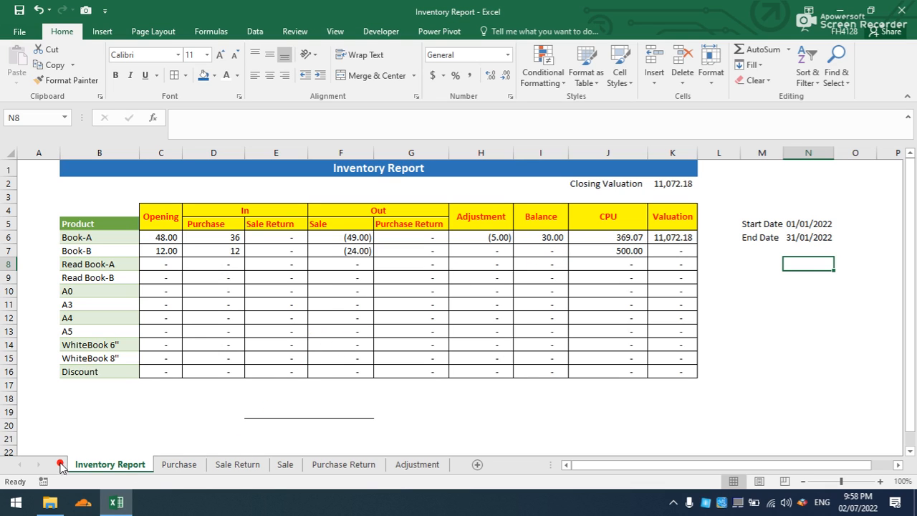
click(87, 386)
click(95, 373)
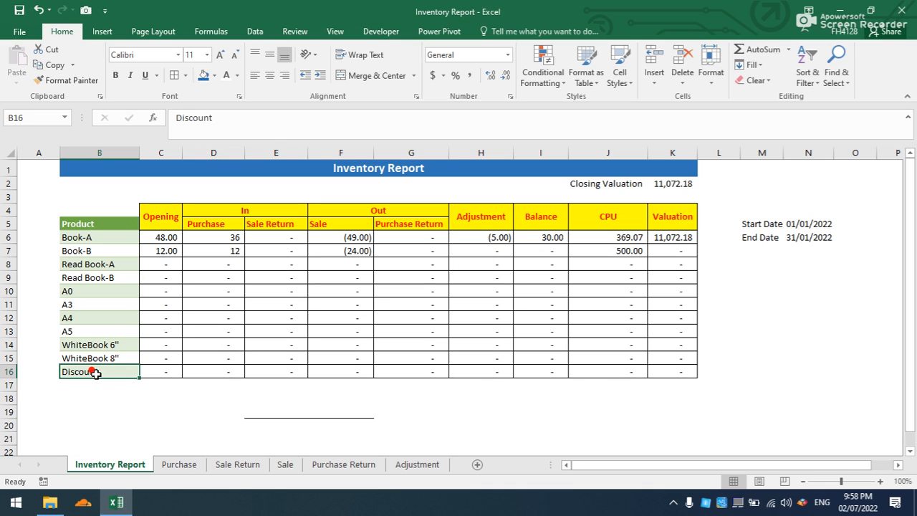